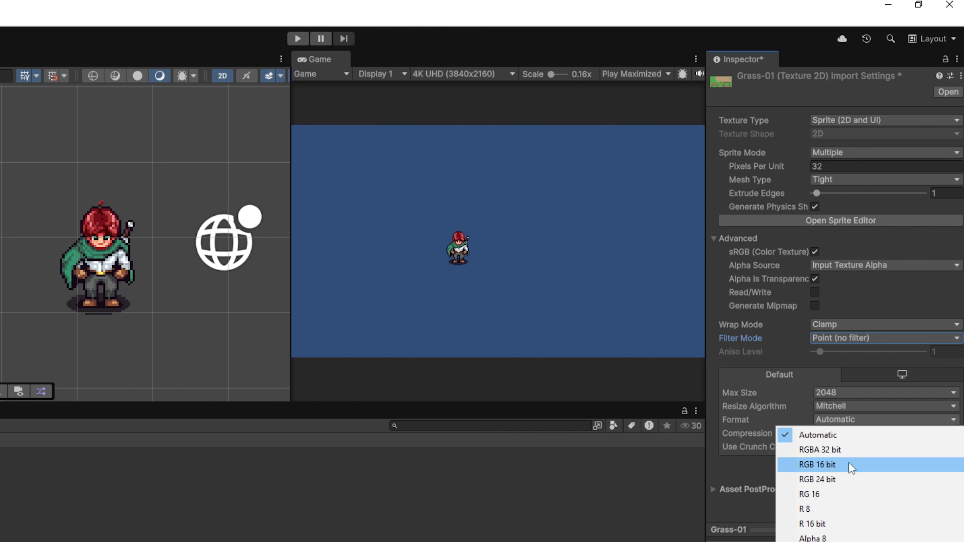
- Set the Grass-01 texture format to RGBA 32 bit and apply the import settings
left_click(856, 447)
left_click(942, 443)
- Slice the Grass-01 sprite sheet in the Sprite Editor by a 32 x 32 pixel cell grid and apply the slicing
left_click(906, 165)
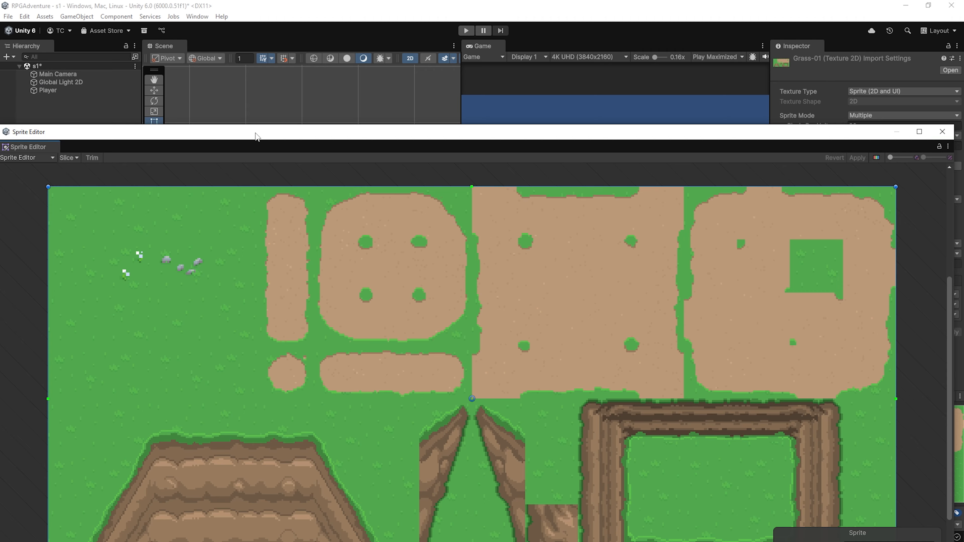
double_click(256, 133)
left_click(57, 30)
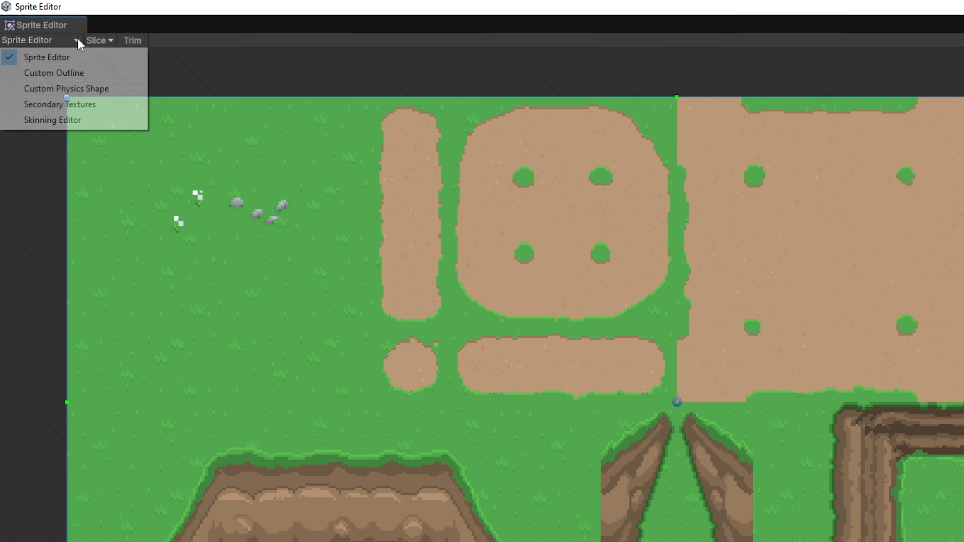
left_click(77, 30)
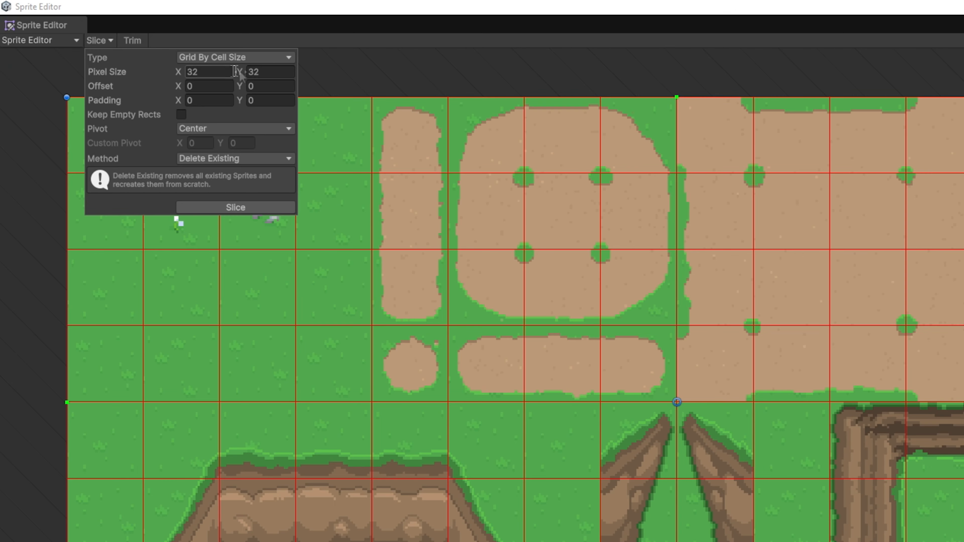
left_click(245, 207)
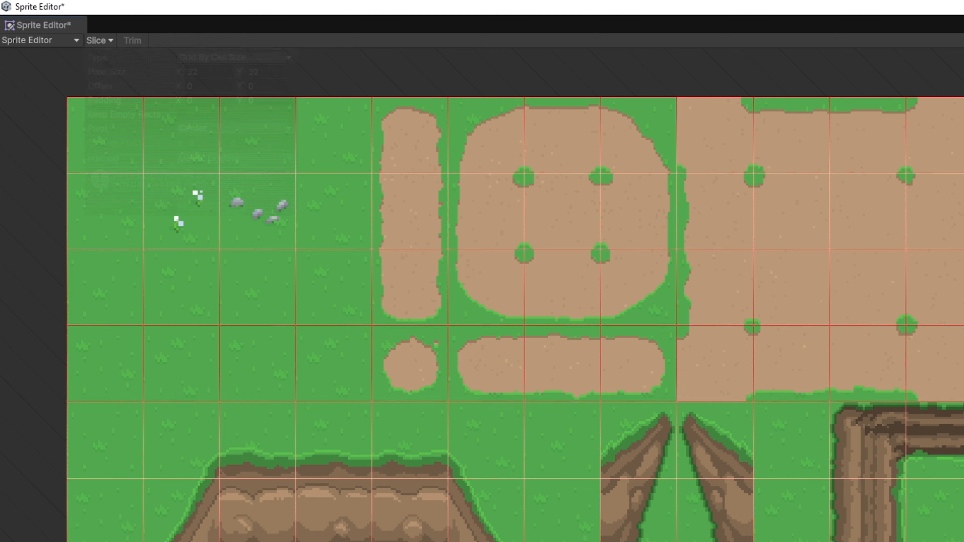
left_click(869, 30)
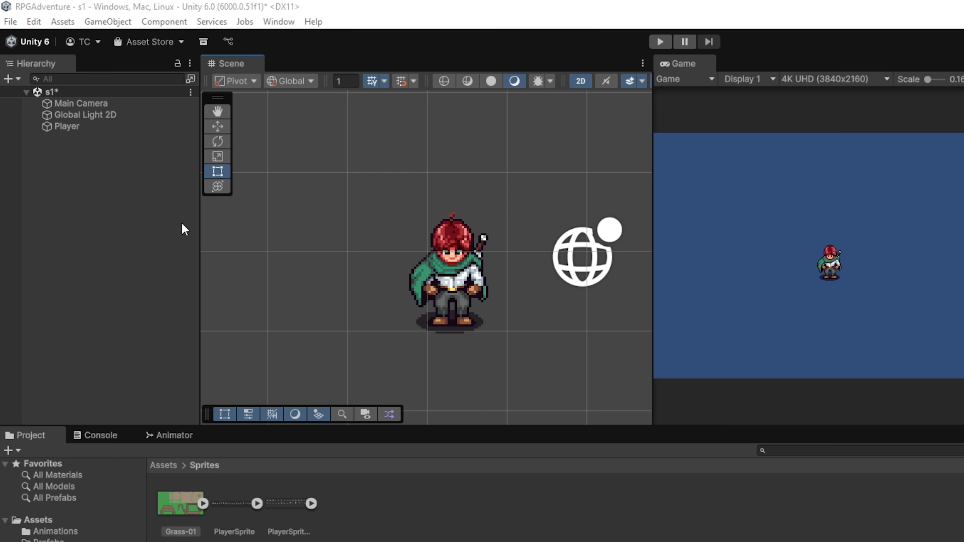
- Add a rectangular Tilemap to the scene and name it Ground
right_click(85, 158)
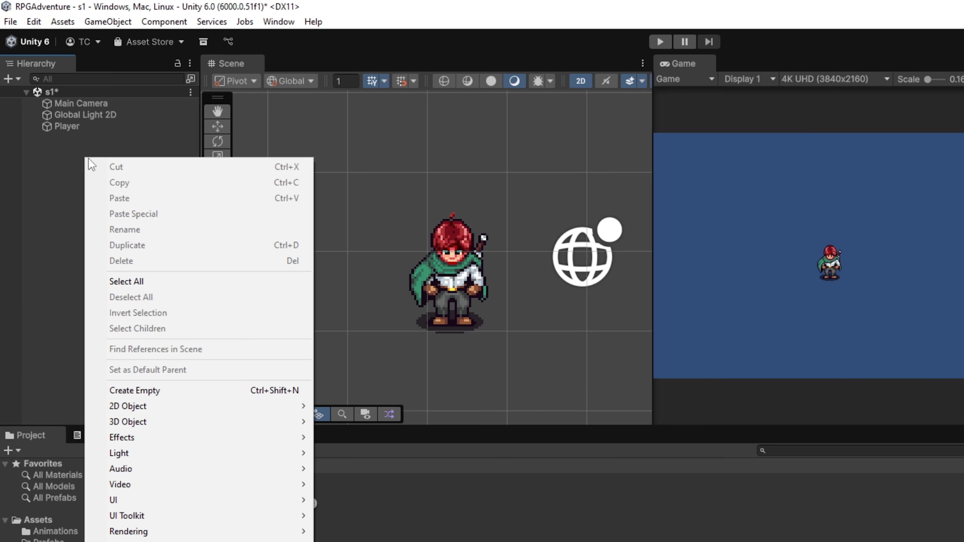
mouse_move(169, 404)
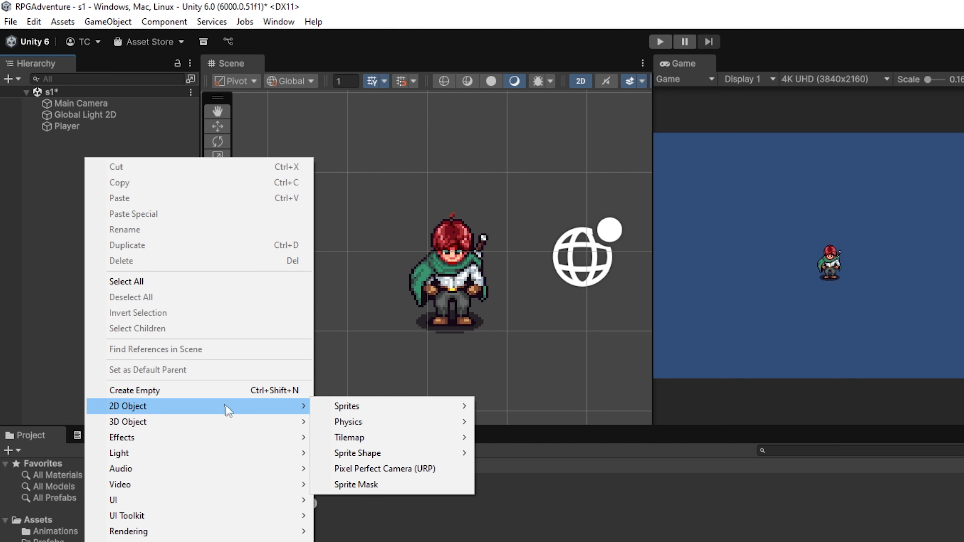
mouse_move(390, 406)
mouse_move(416, 438)
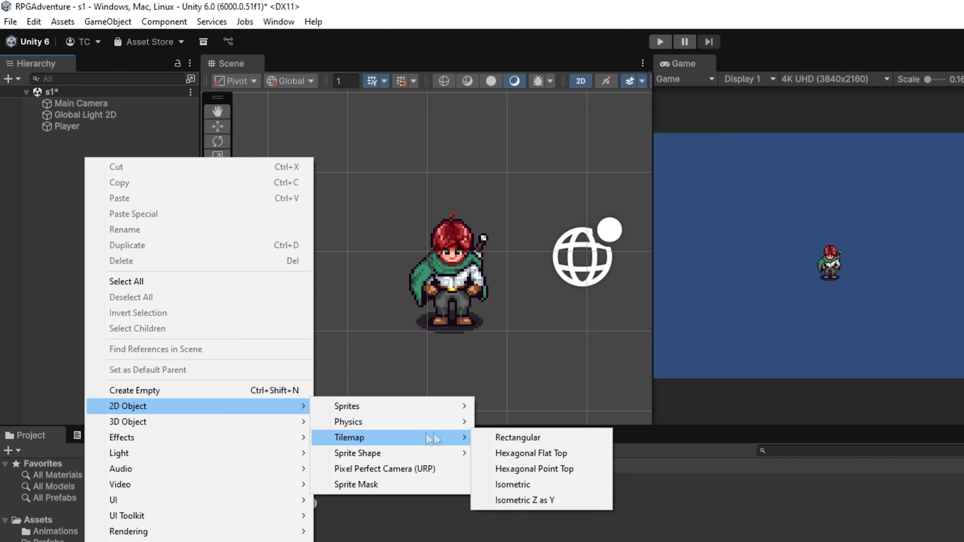
left_click(509, 439)
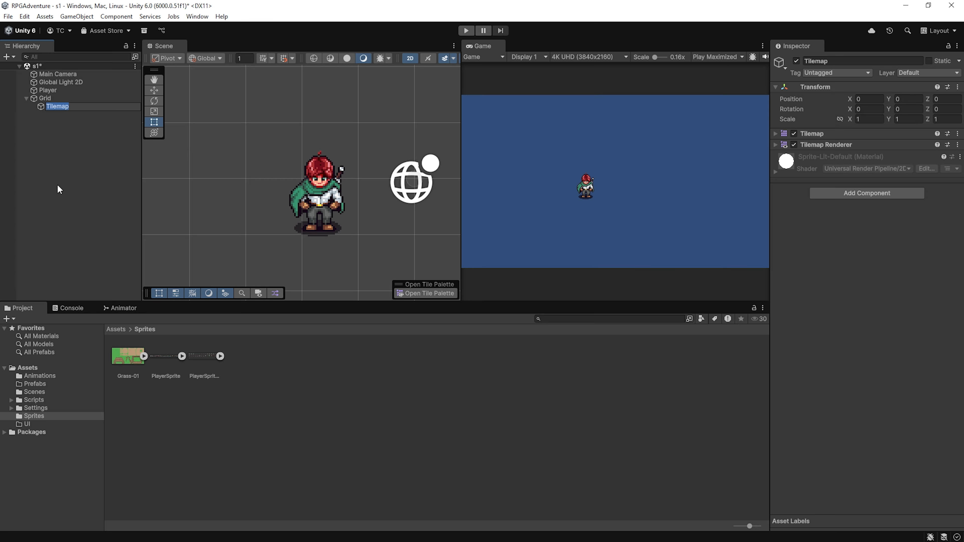
type("Ga")
key("BackSpace")
type("round")
key("Return")
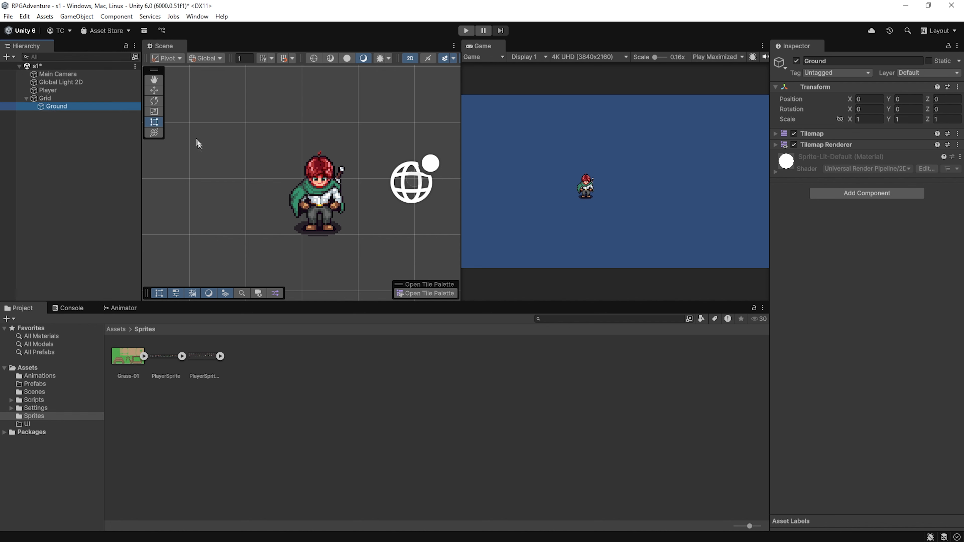
- Open the Tile Palette window and dock it beside the Inspector
left_click(196, 16)
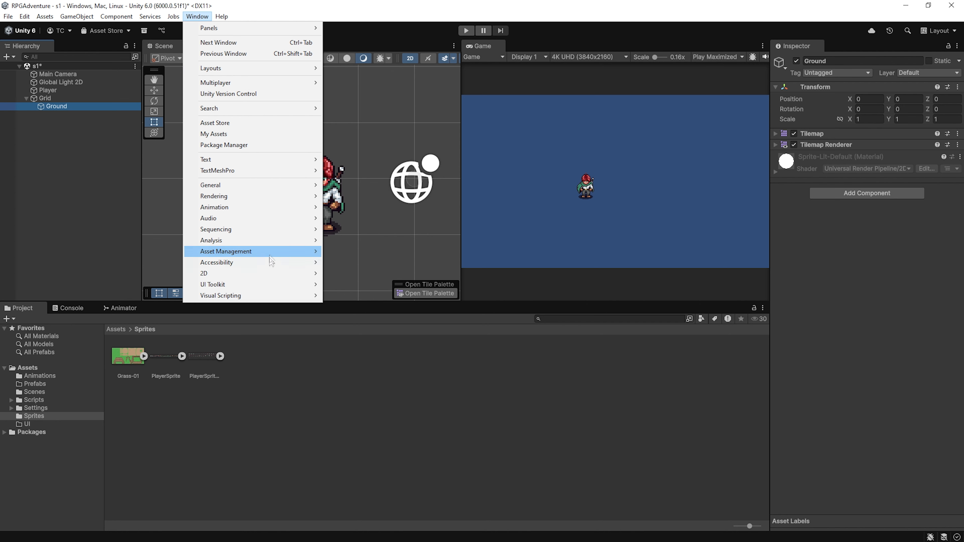
mouse_move(273, 273)
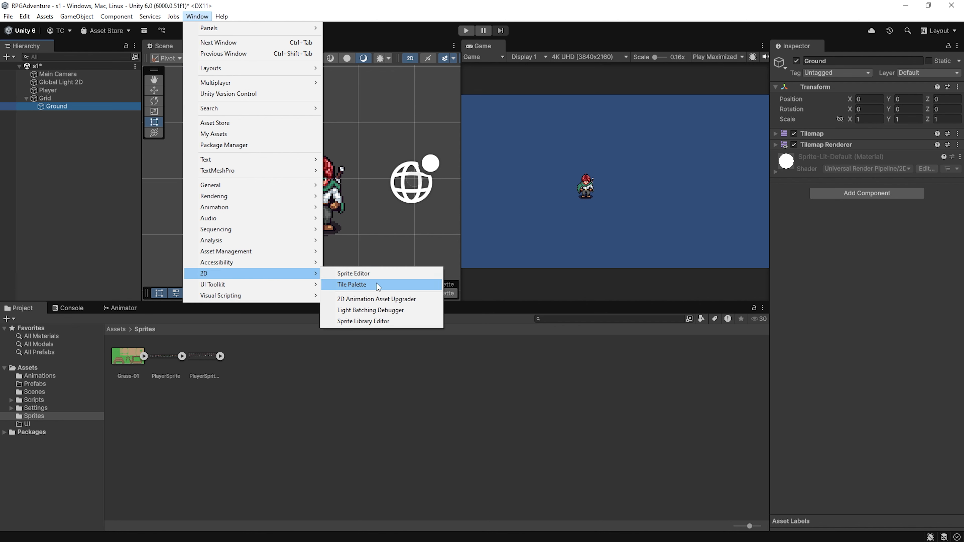
left_click(378, 285)
left_click_drag(535, 194, 847, 53)
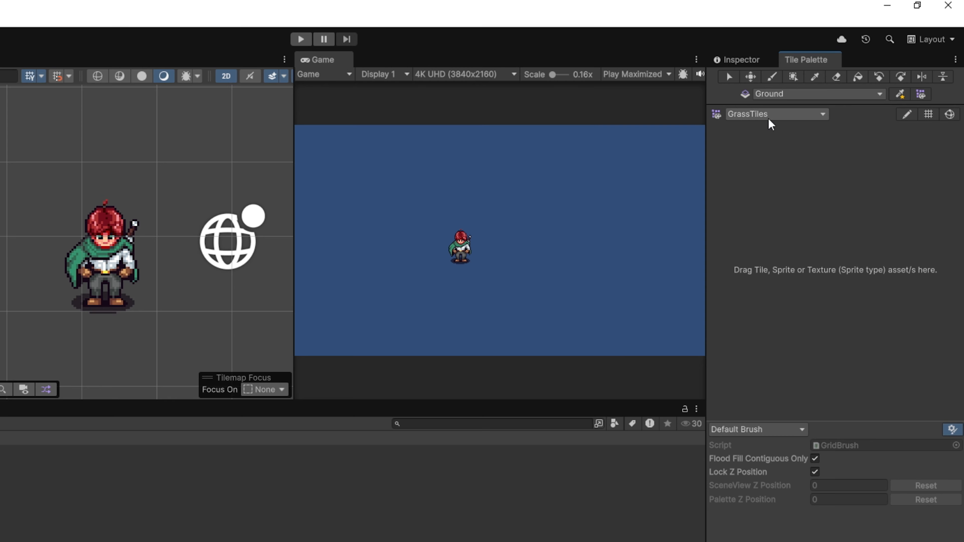
- Create a new rectangular tile palette named Grass with automatic cell size
left_click(817, 90)
left_click(830, 110)
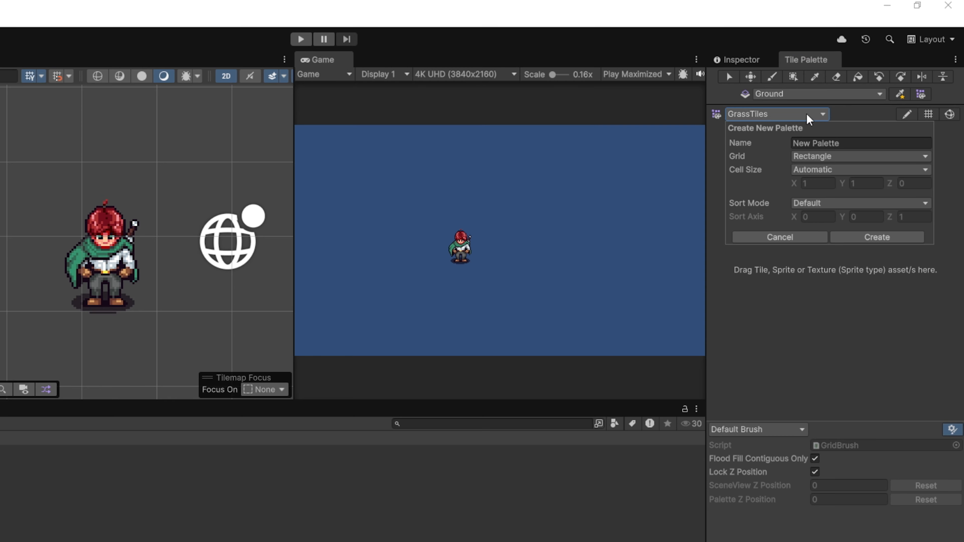
left_click(844, 146)
key("ctrl+a")
type("Grass")
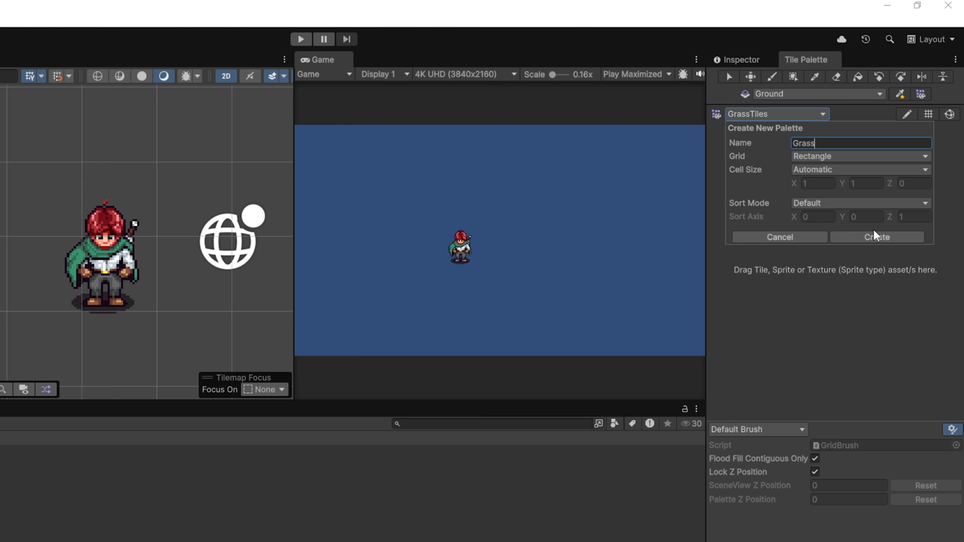
left_click(875, 237)
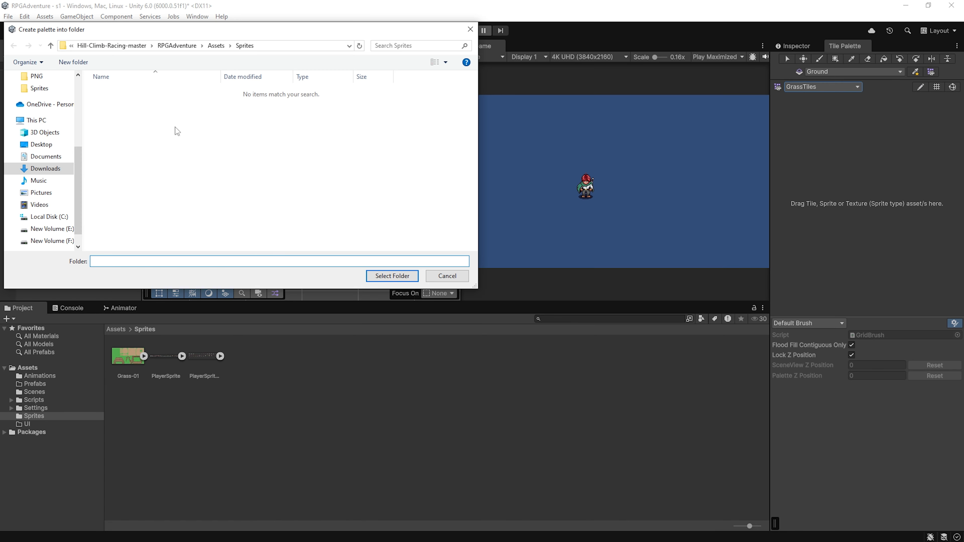
- Make a folder named Grass Tiles inside Sprites and save the Grass palette in it
right_click(175, 122)
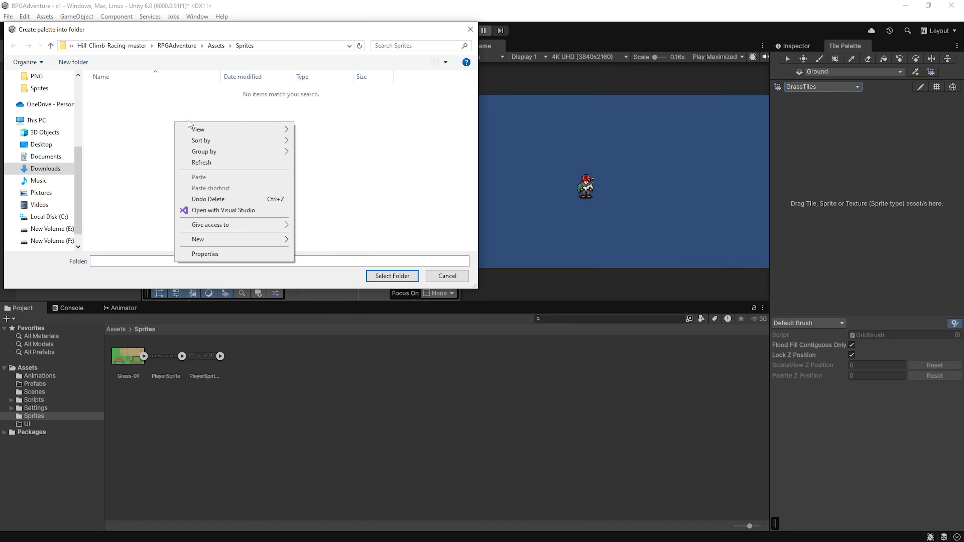
mouse_move(233, 244)
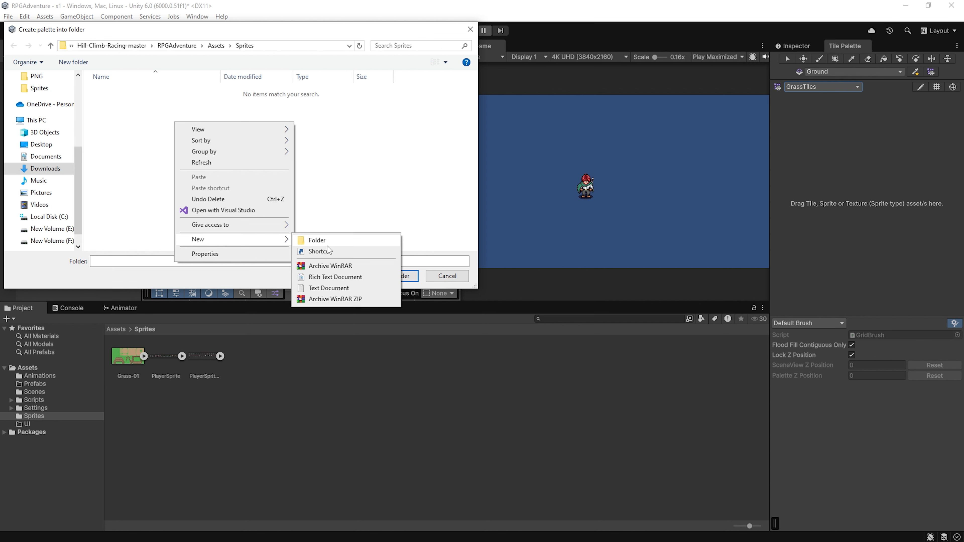
left_click(330, 240)
type("Grass")
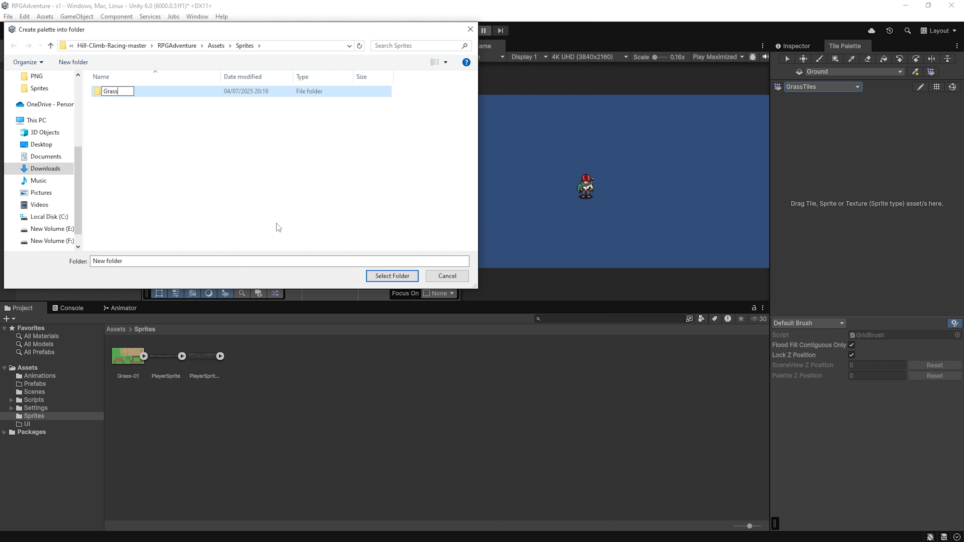
type(" Tiles")
key("Return")
left_click(169, 109)
left_click(166, 92)
left_click(392, 276)
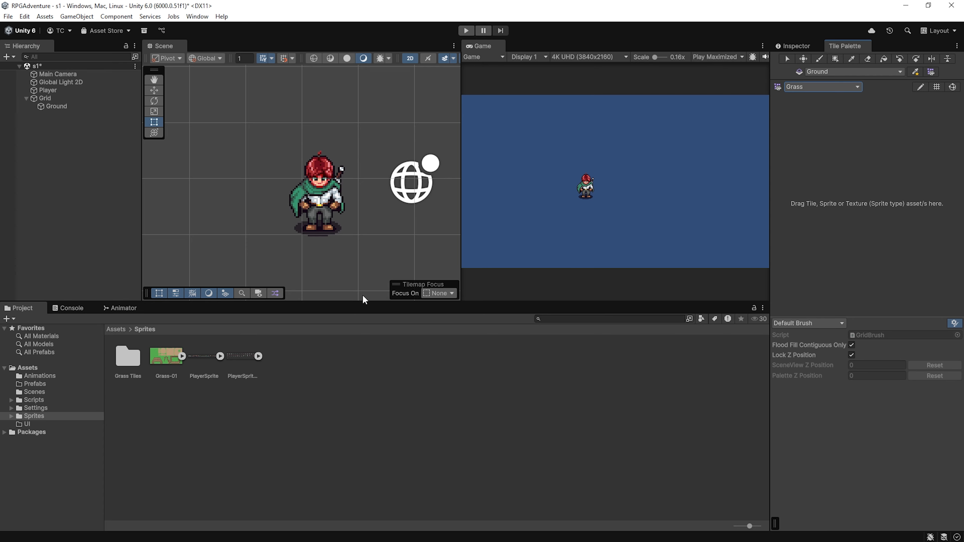
- Add all sliced Grass-01 sprites to the Grass palette, saving the generated tiles in the Grass Tiles folder
left_click(182, 357)
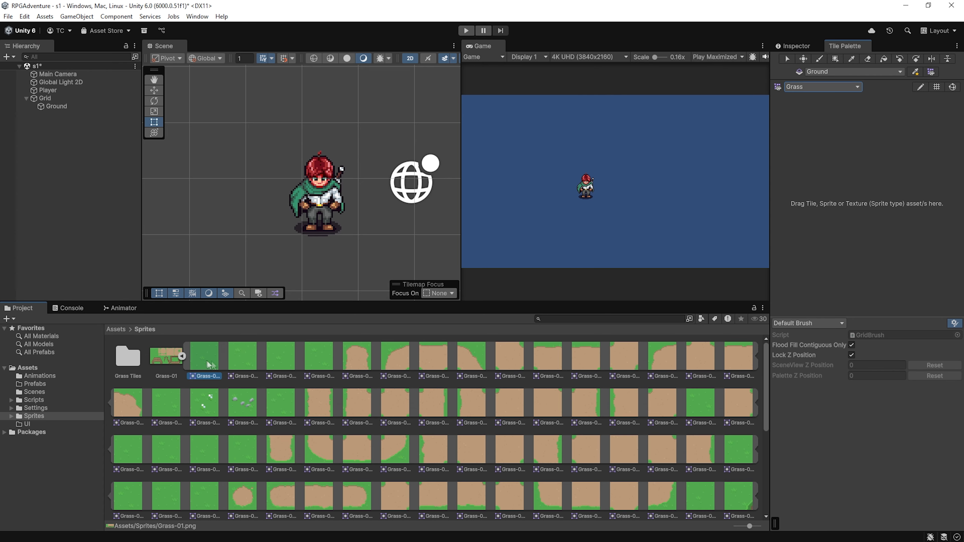
scroll(592, 485, "down", 2)
left_click(509, 495, "shift")
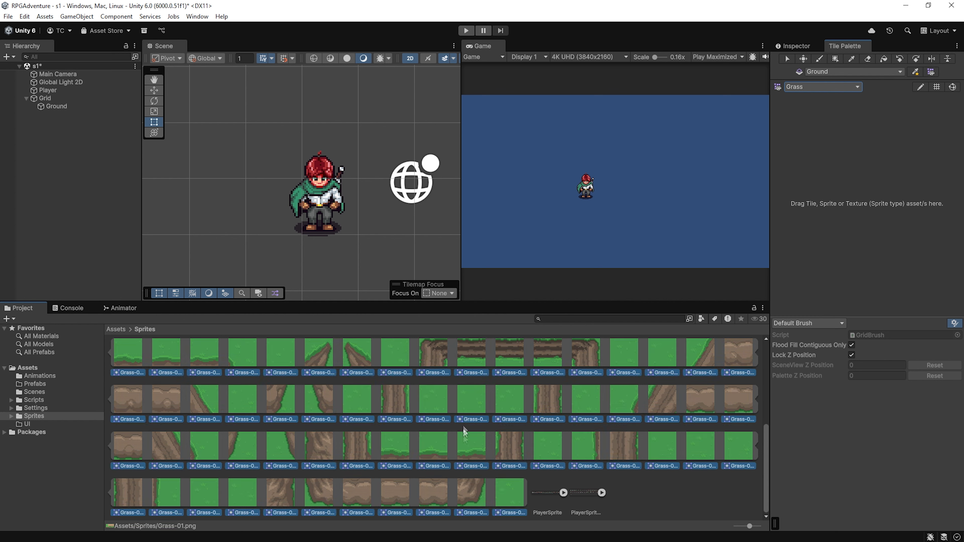
left_click_drag(470, 401, 841, 178)
left_click(245, 45)
left_click(169, 98)
left_click(393, 276)
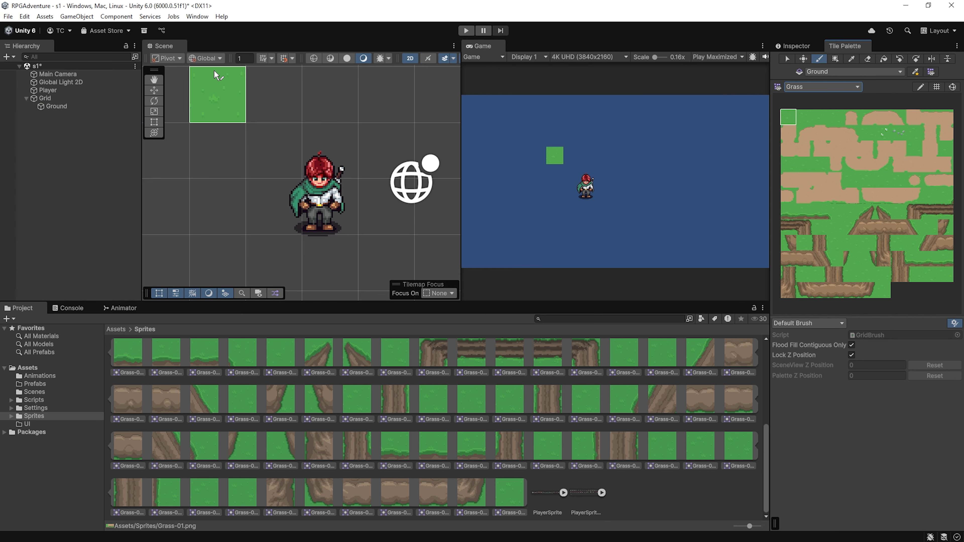
- Turn on the grid display in the Scene view
left_click(263, 57)
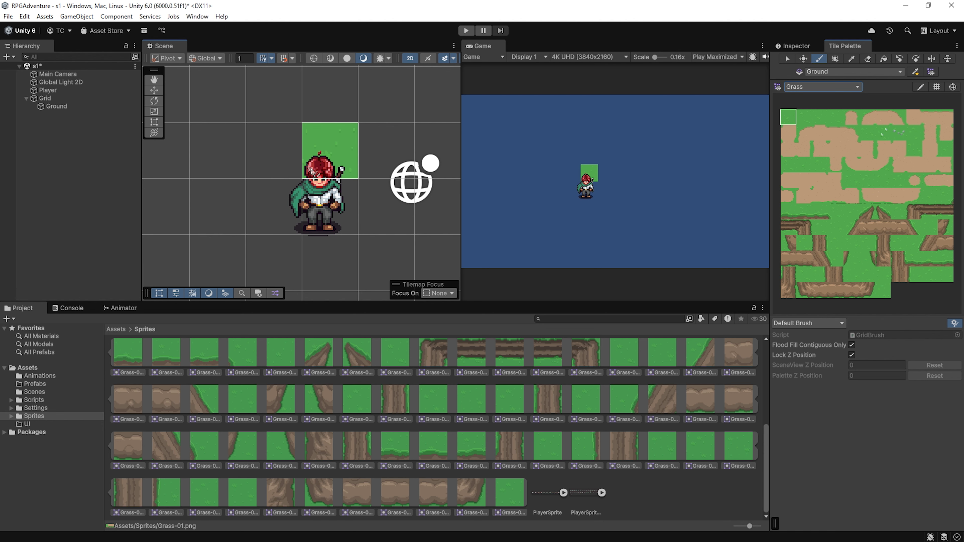
scroll(263, 162, "down", 5)
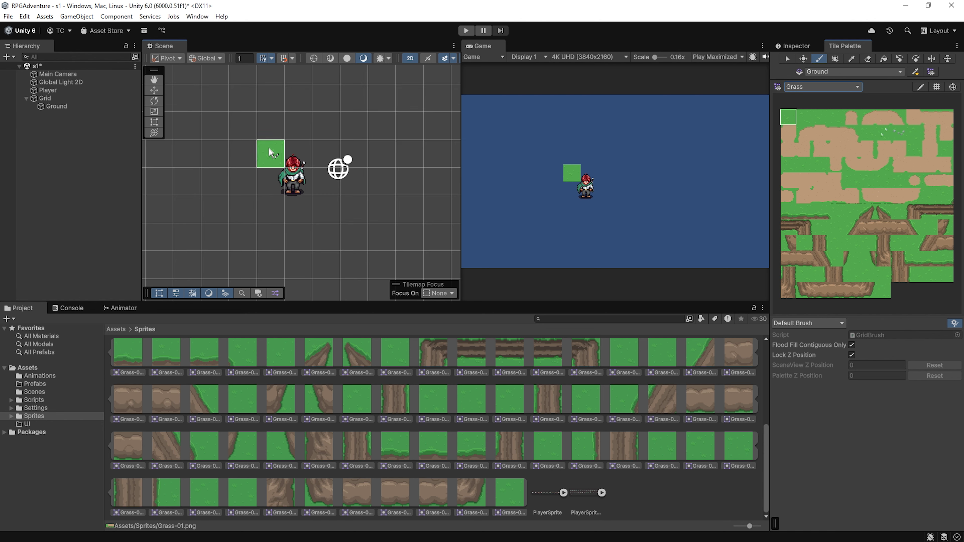
scroll(234, 181, "down", 1)
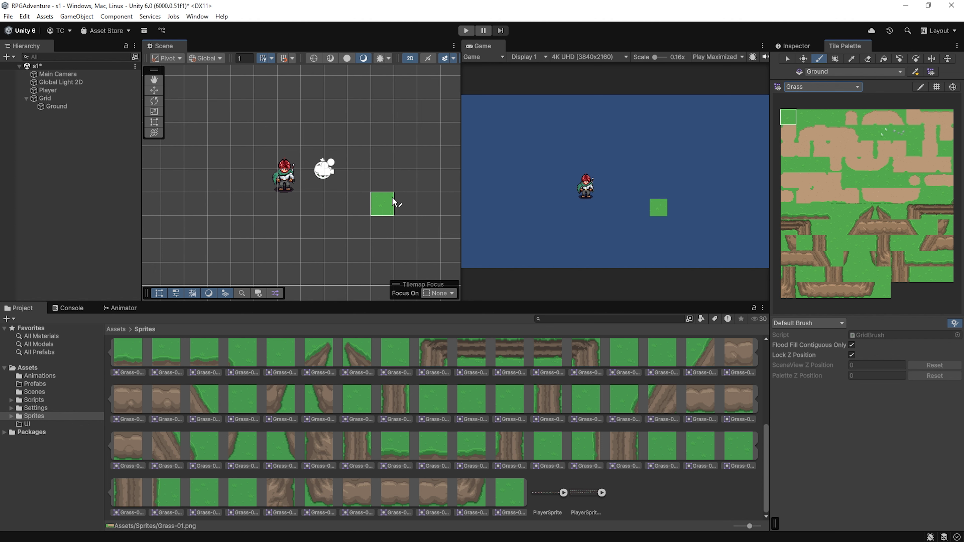
scroll(347, 194, "down", 3)
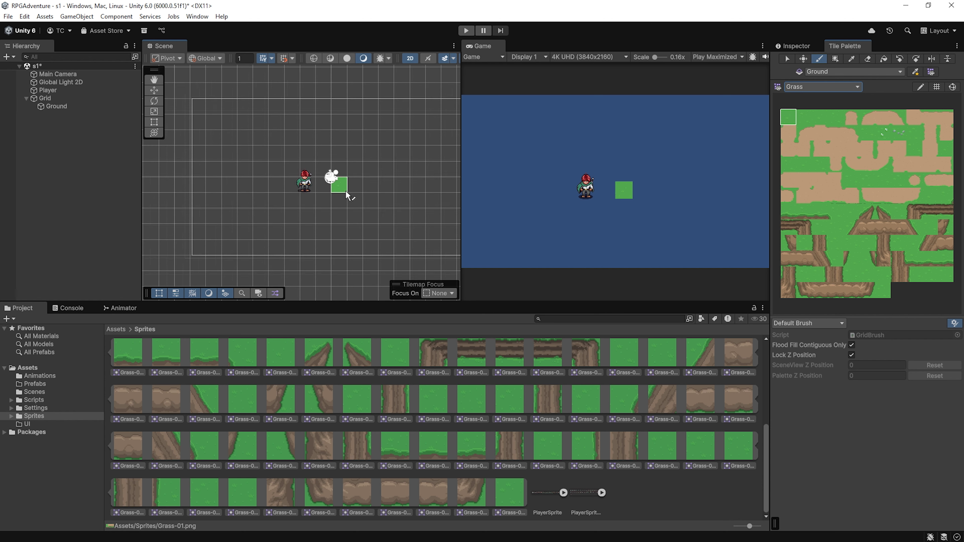
scroll(349, 192, "down", 1)
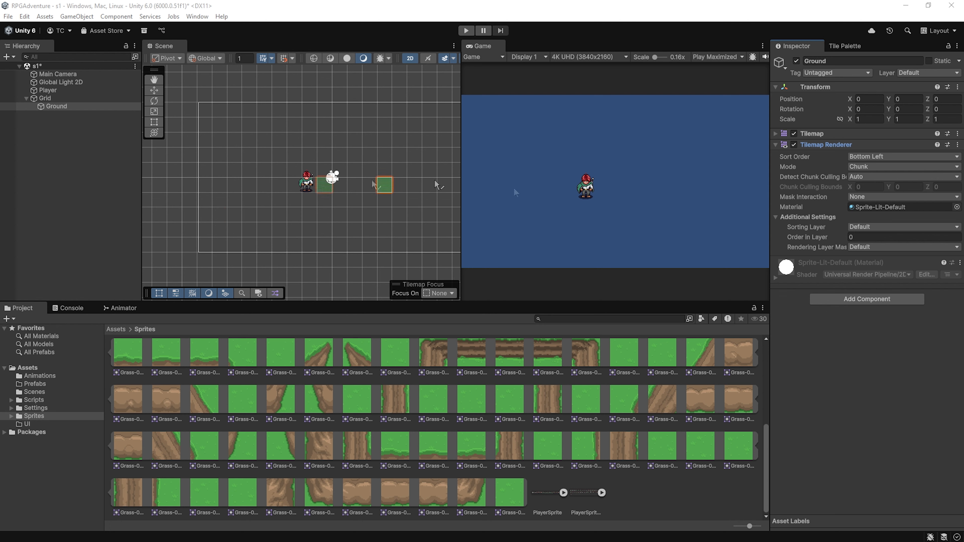
- Paint a plain grass outline of about 15 by 10 tiles on Ground within the camera area and flood-fill its interior
left_click(845, 46)
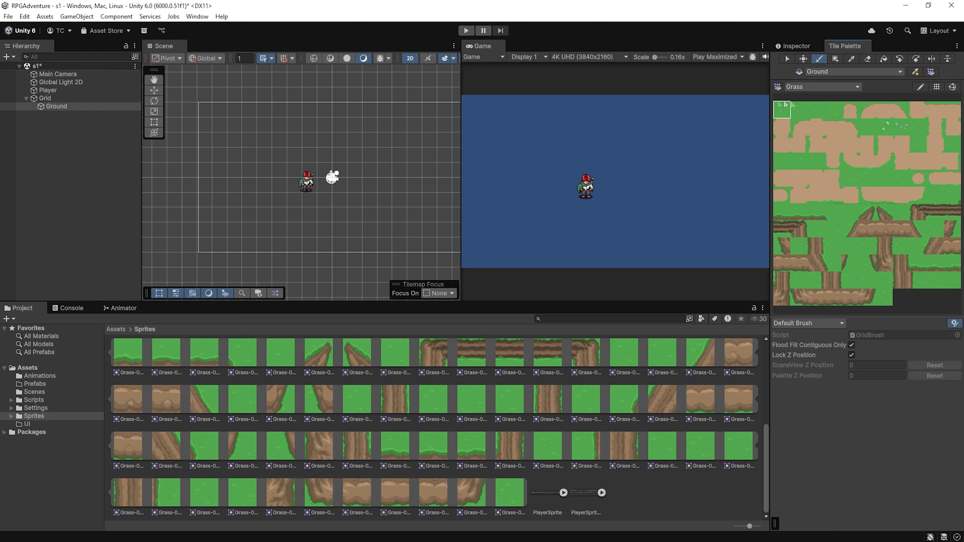
left_click(799, 110)
mouse_move(205, 111)
left_mouse_down()
mouse_move(265, 117)
mouse_move(205, 133)
mouse_move(205, 243)
mouse_move(355, 251)
mouse_move(360, 242)
mouse_move(249, 230)
mouse_move(249, 216)
mouse_move(239, 215)
mouse_move(248, 200)
left_mouse_up()
left_click(884, 58)
left_click(355, 175)
left_click(414, 173)
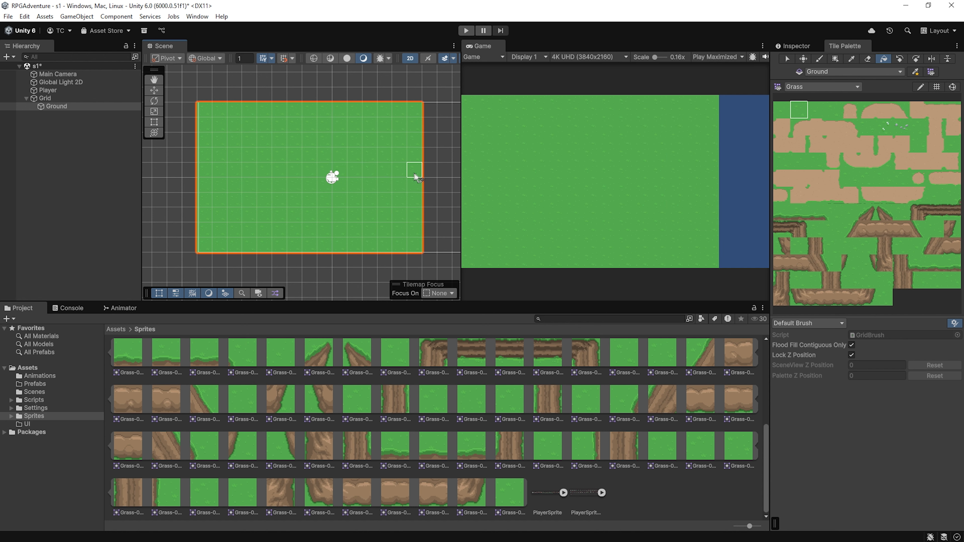
- Erase nine scattered single tiles from the grass area on the Ground tilemap
left_click(868, 58)
left_click(385, 155)
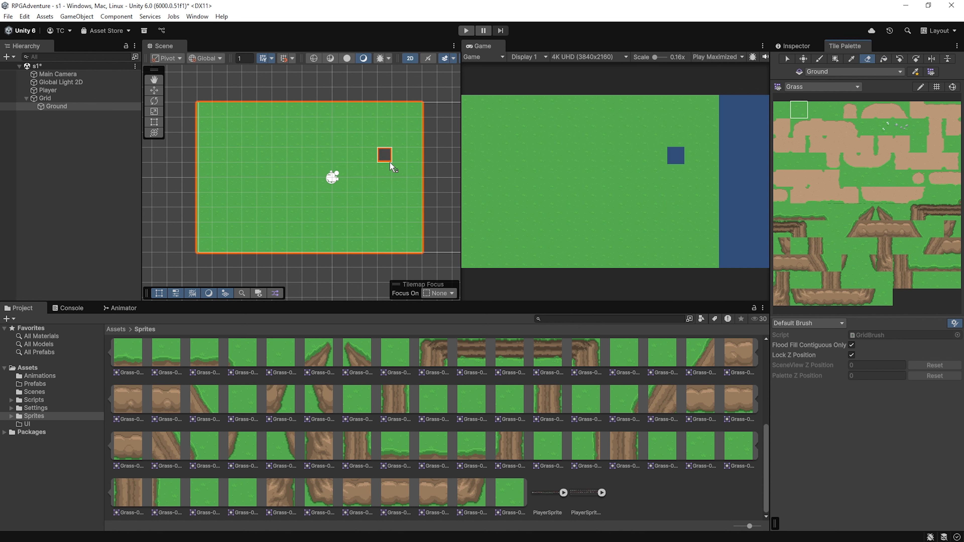
left_click(295, 154)
left_click(264, 200)
left_click(309, 200)
left_click(324, 202)
left_click(355, 185)
left_click(400, 170)
left_click(354, 140)
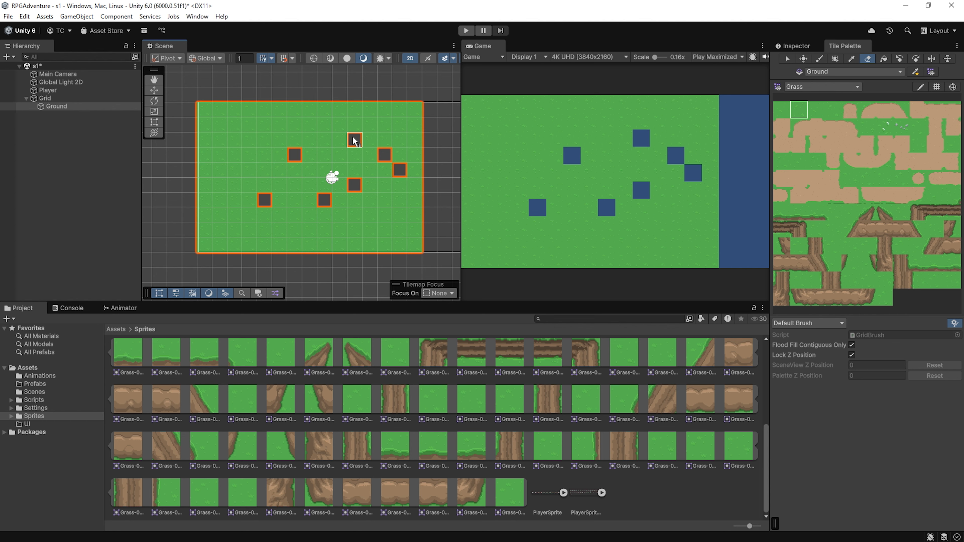
scroll(385, 184, "down", 5)
left_click(324, 147)
left_click(288, 147)
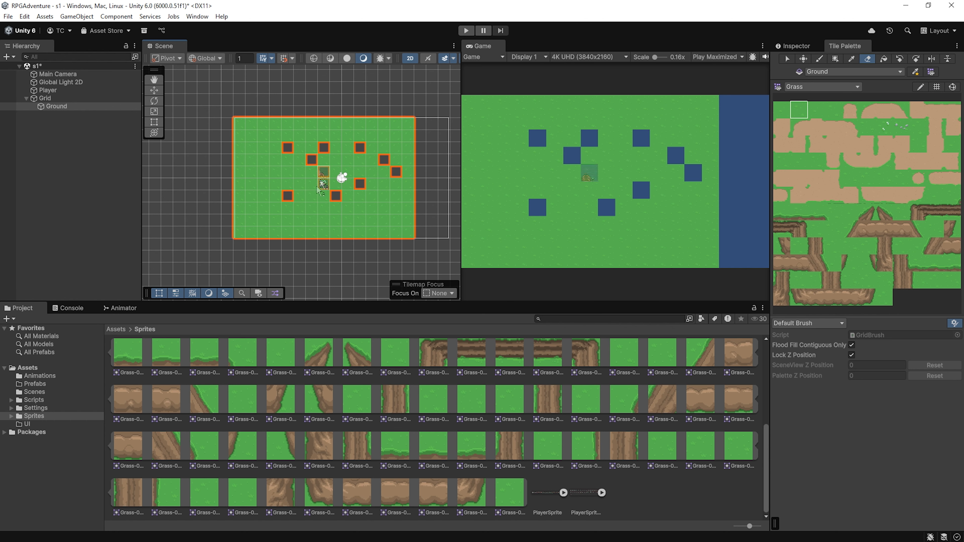
- Play-test the scene by walking the player right and left across the grass with holes, and stop Play mode
left_click(466, 31)
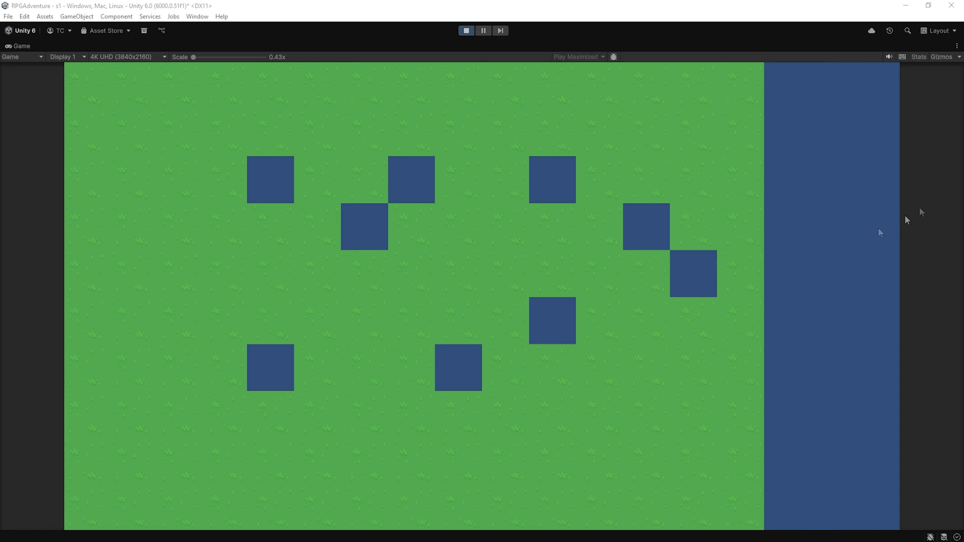
key("d")
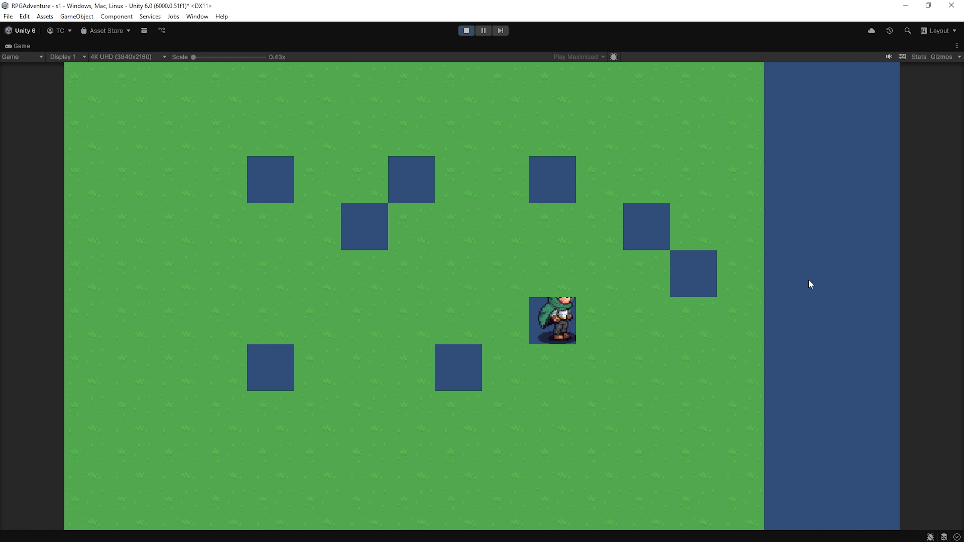
key("a")
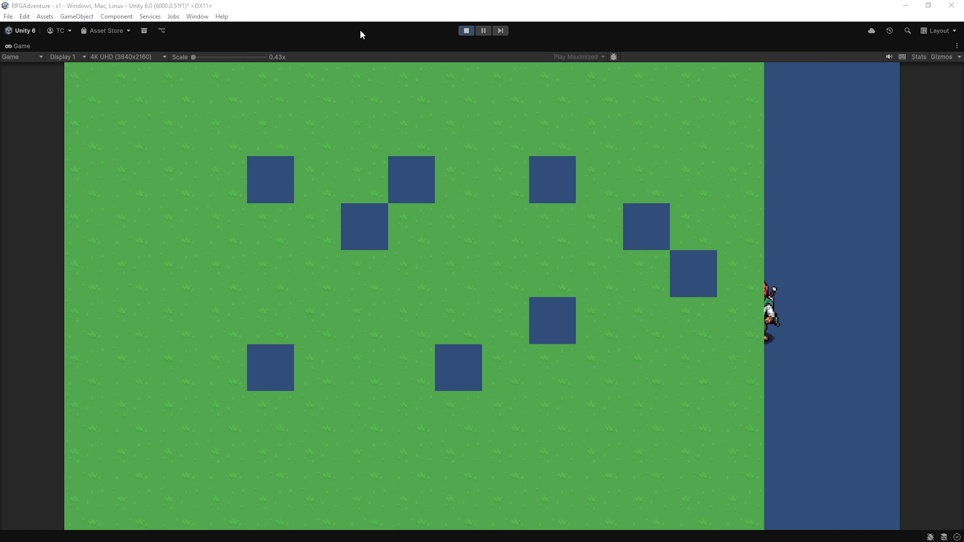
left_click(466, 30)
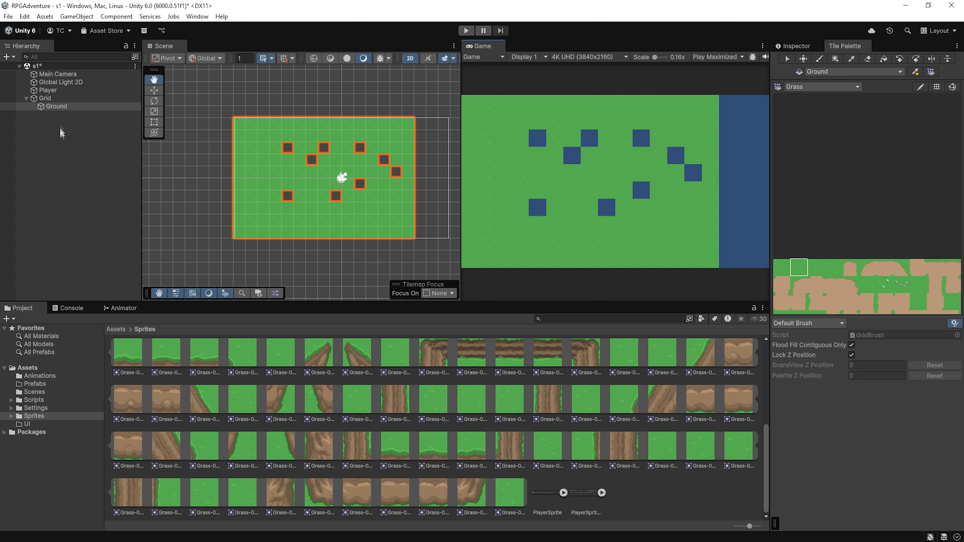
- Set the Order in Layer of Ground's Tilemap Renderer to -1
left_click(56, 107)
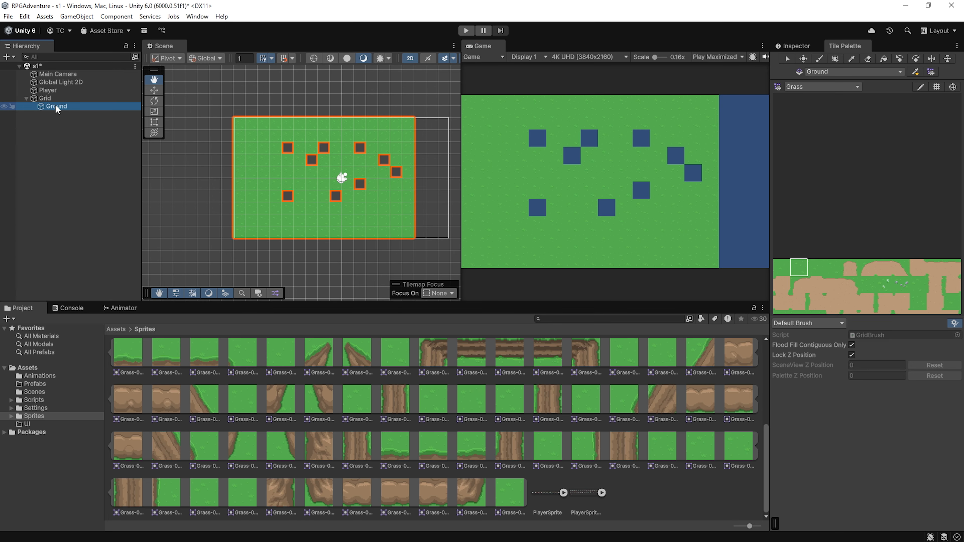
left_click(797, 45)
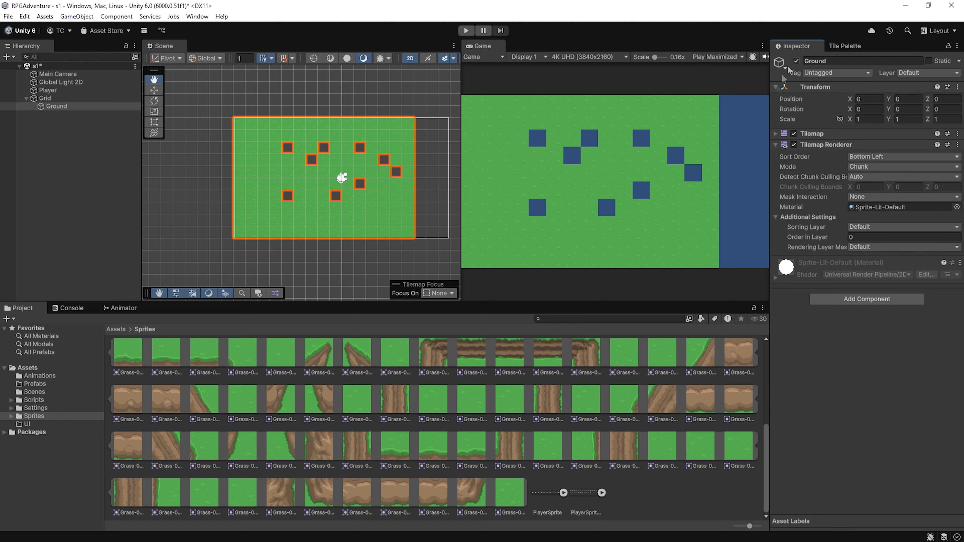
left_click(797, 238)
type("-1")
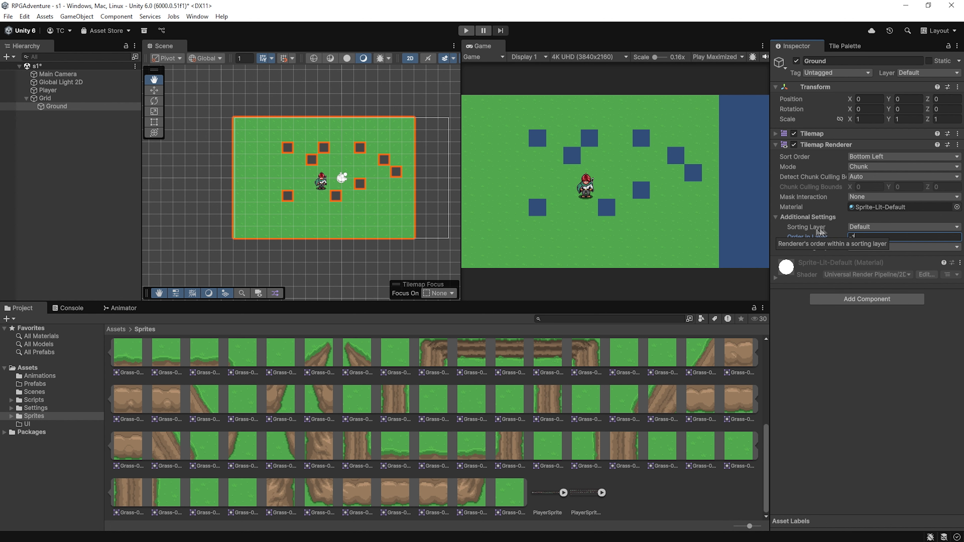
left_click(885, 373)
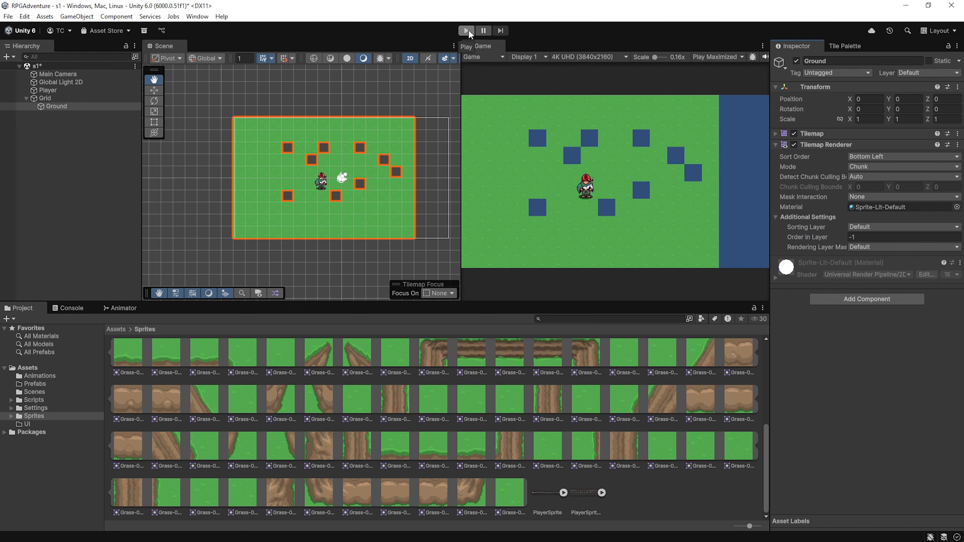
- Run the game to check that the player is drawn above the ground while walking right and left, and stop it
left_click(466, 31)
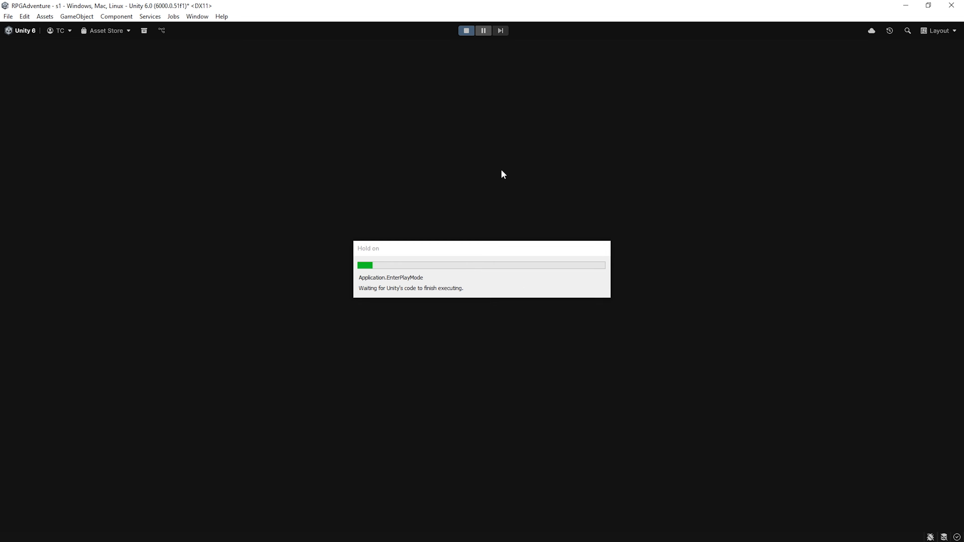
key("d")
key("a")
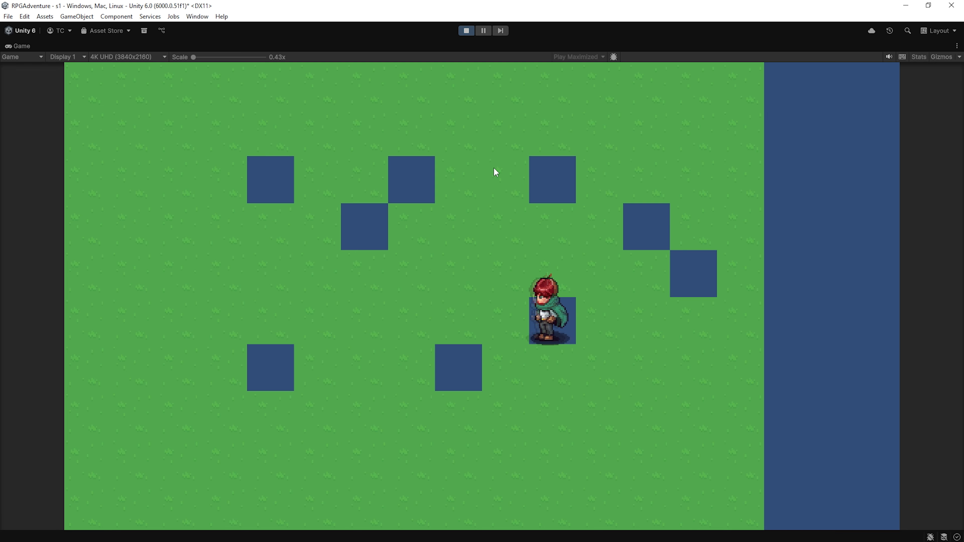
left_click(467, 30)
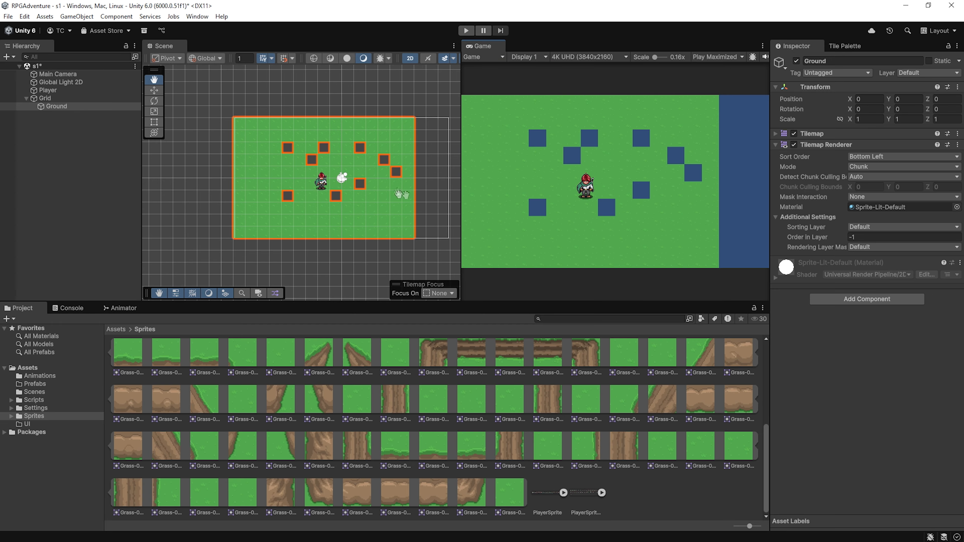
- Repaint the erased Ground tiles with plain grass and extend the grass to the right edge of the camera area
left_click(845, 46)
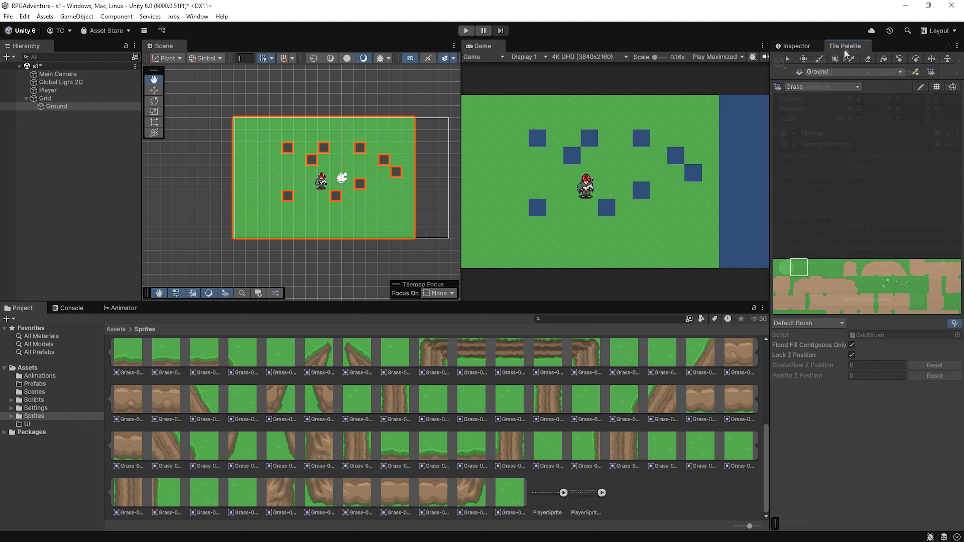
mouse_move(395, 185)
left_mouse_down()
mouse_move(383, 154)
mouse_move(326, 150)
mouse_move(294, 192)
mouse_move(333, 193)
left_mouse_up()
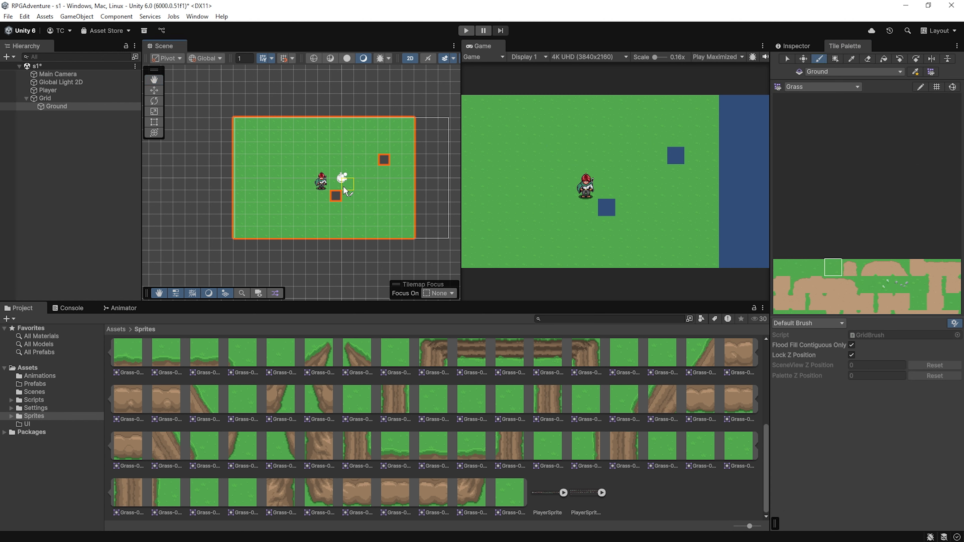
mouse_move(383, 162)
left_mouse_down()
mouse_move(417, 146)
mouse_move(425, 127)
mouse_move(444, 152)
mouse_move(445, 232)
mouse_move(429, 218)
mouse_move(425, 148)
left_mouse_up()
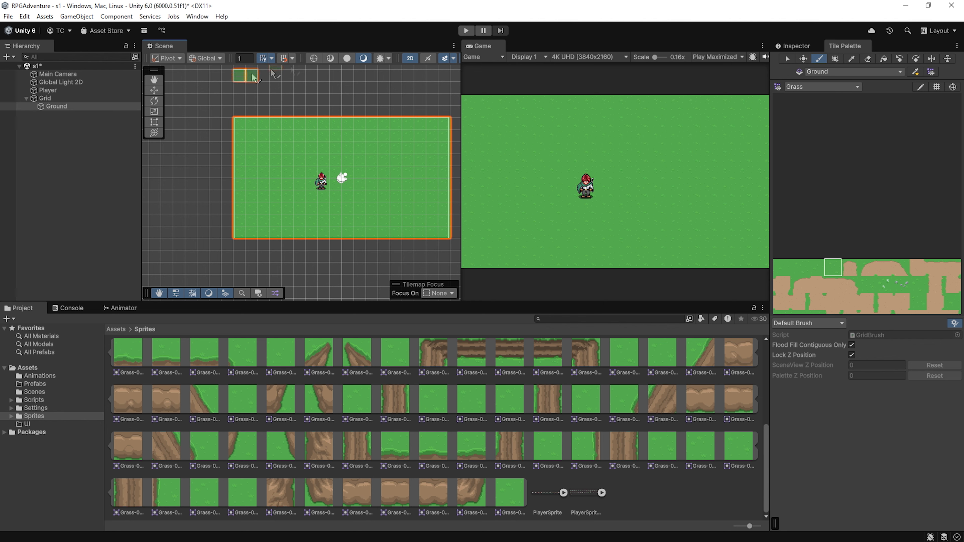
- Play-test the completed grass field by walking the player up, left and down, and stop Play mode
left_click(465, 31)
key("w")
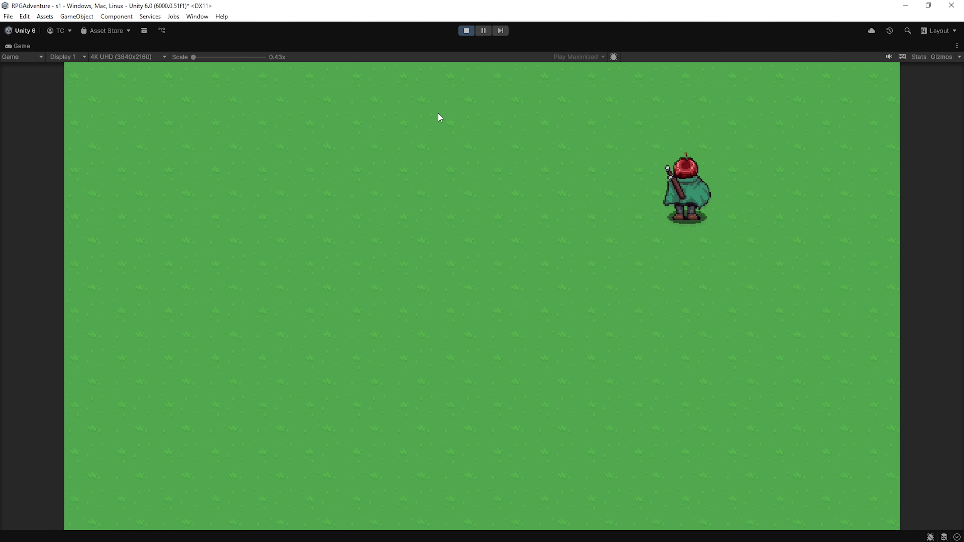
key("a")
key("s")
key("s")
key("a")
left_click(466, 30)
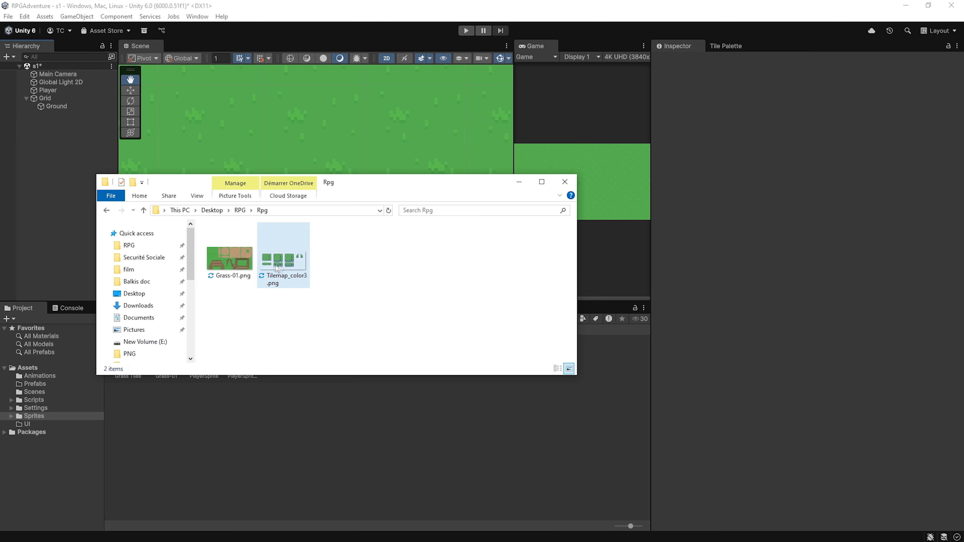
- Import Tilemap_color3.png from the Rpg folder into the Sprites folder and open it in the Sprite Editor
left_click_drag(284, 259, 342, 418)
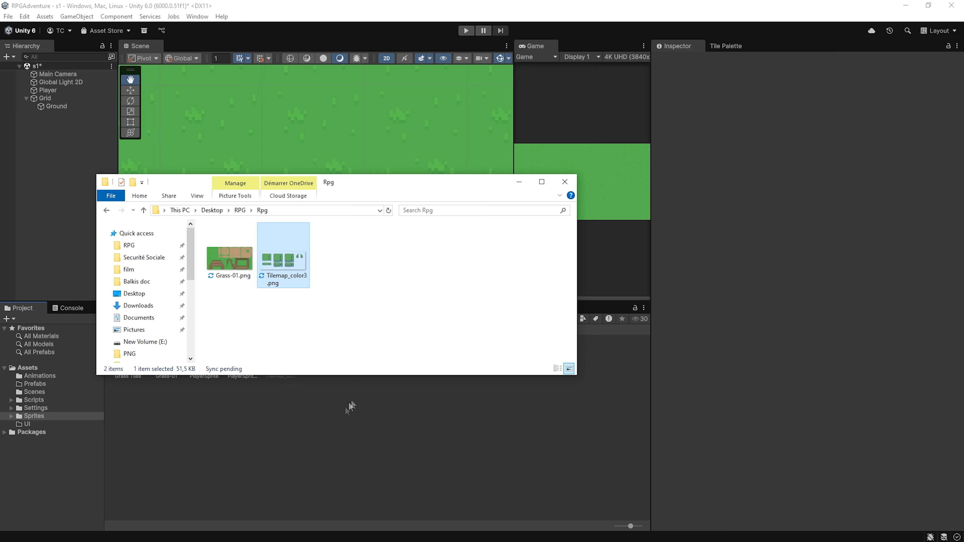
left_click(519, 183)
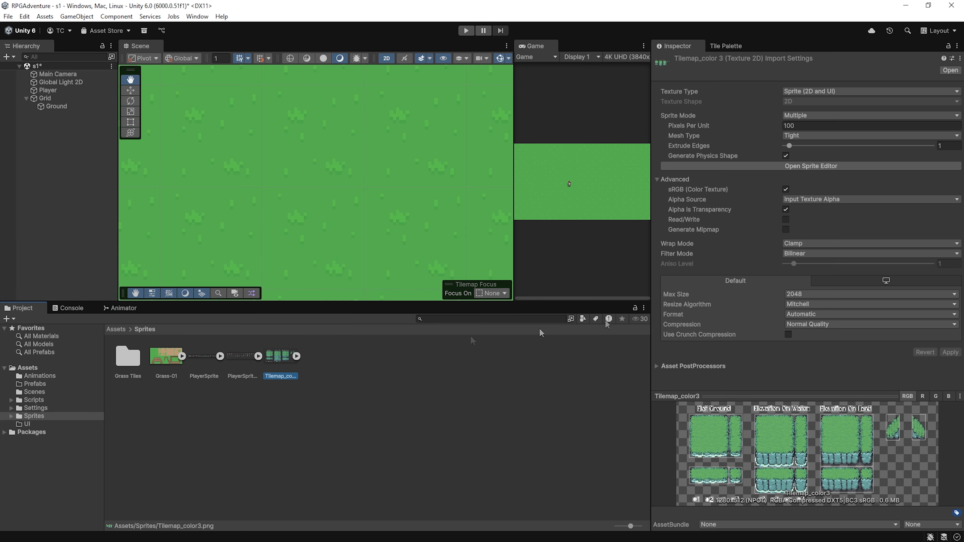
left_click(861, 168)
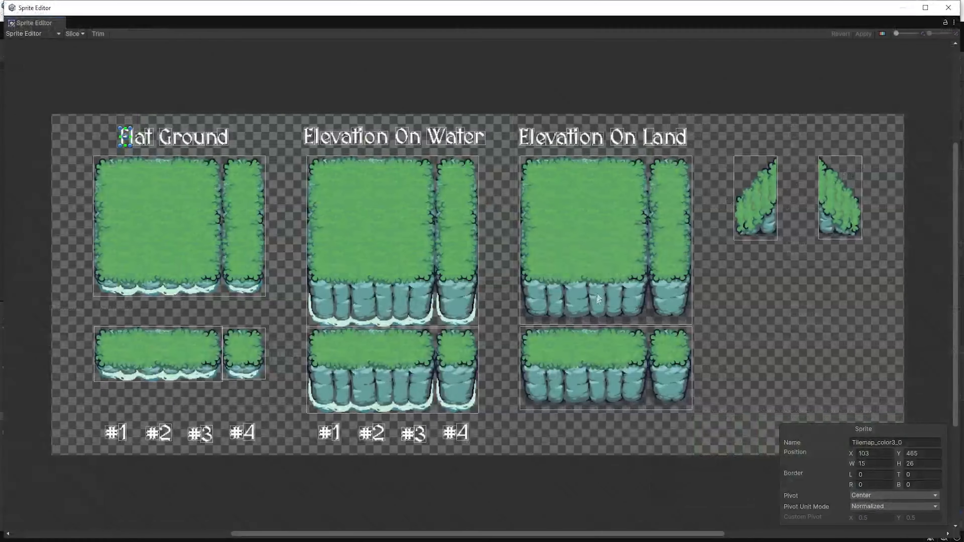
- Narrow both Elevation On Land sprite rectangles to enclose only the wide blocks, leaving out the narrow columns beside them
left_click(649, 233)
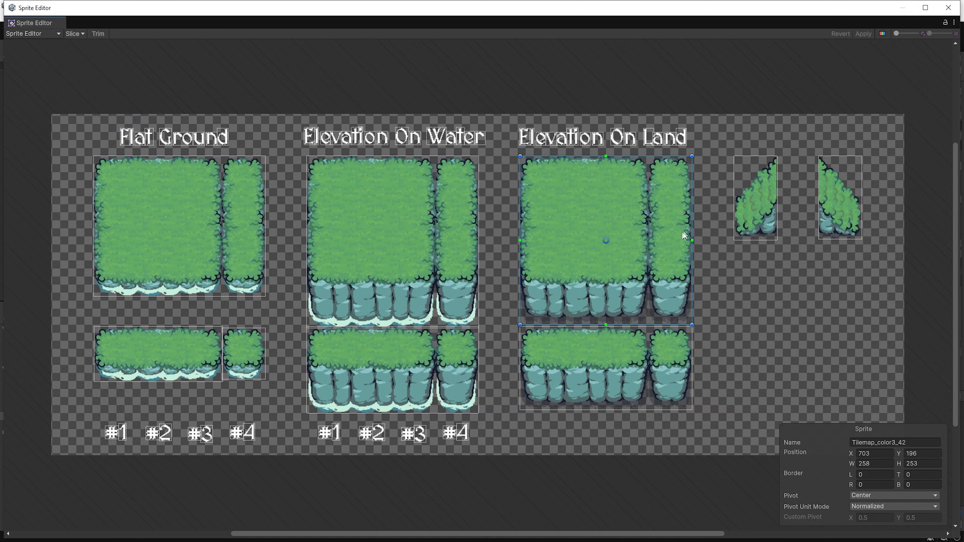
left_click_drag(692, 226, 649, 235)
left_click(691, 355)
left_click_drag(692, 361, 650, 364)
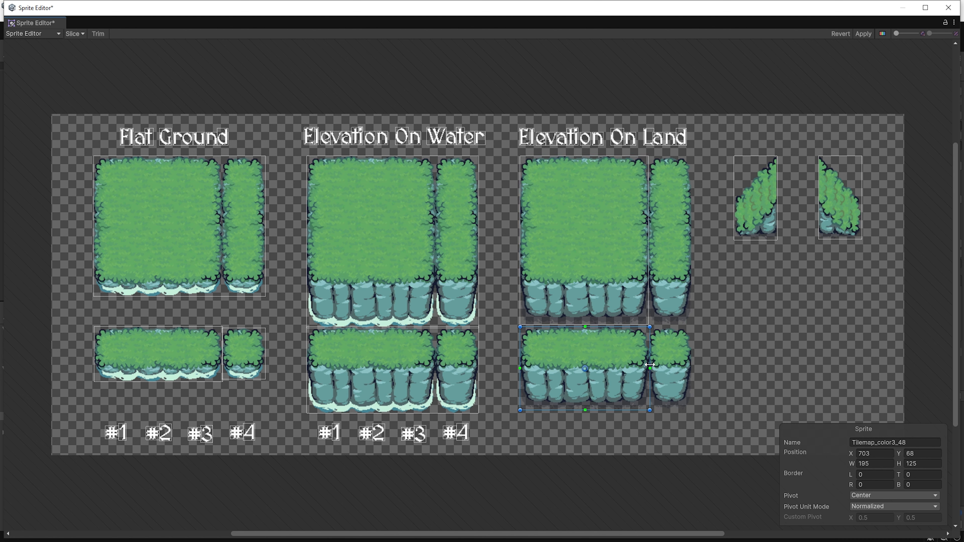
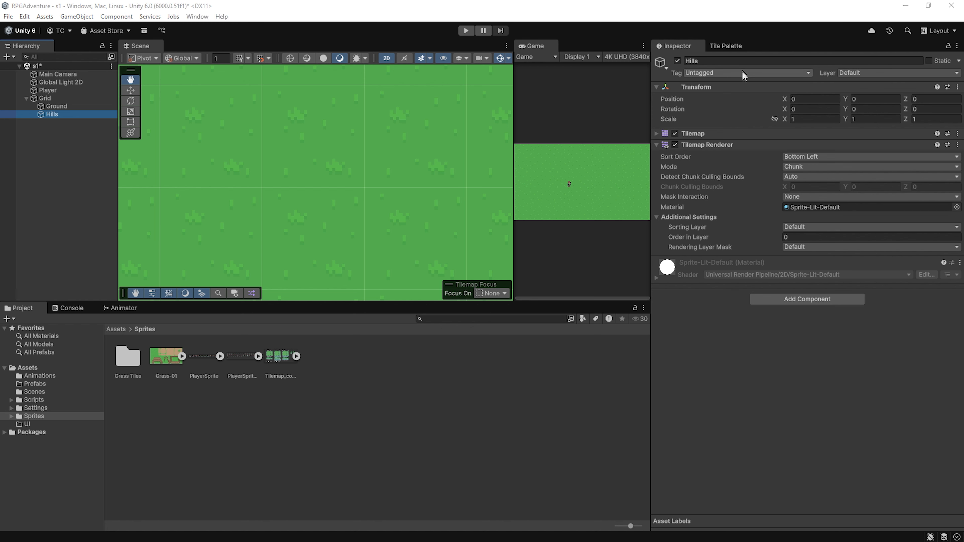
- Place the green terrain sprites of Tilemap_color3, without the lettering, in the empty area below the Grass palette's tiles
left_click(733, 46)
scroll(831, 240, "down", 2)
middle_click_drag(835, 254, 815, 97)
middle_click_drag(852, 226, 835, 145)
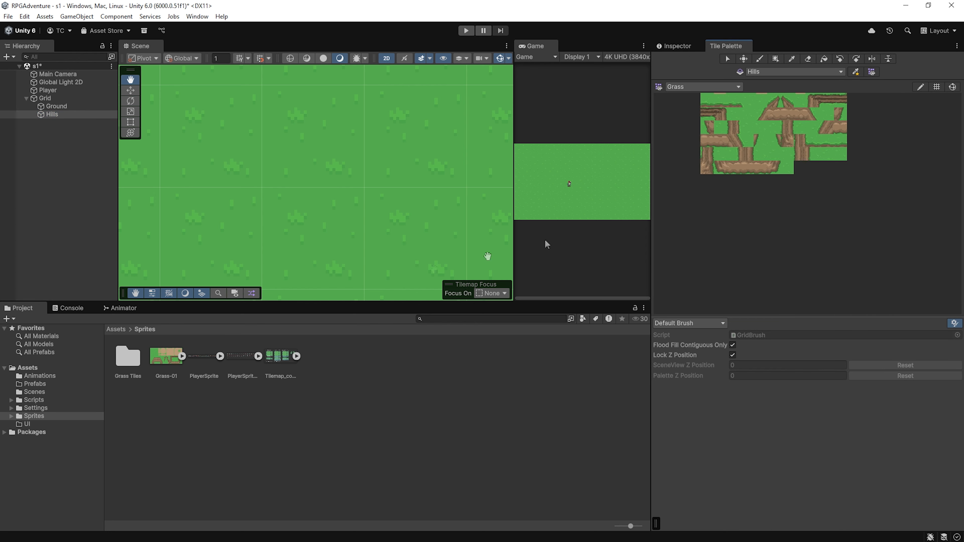
left_click(297, 357)
scroll(368, 411, "down", 2)
scroll(368, 411, "down", 1)
left_click(372, 401)
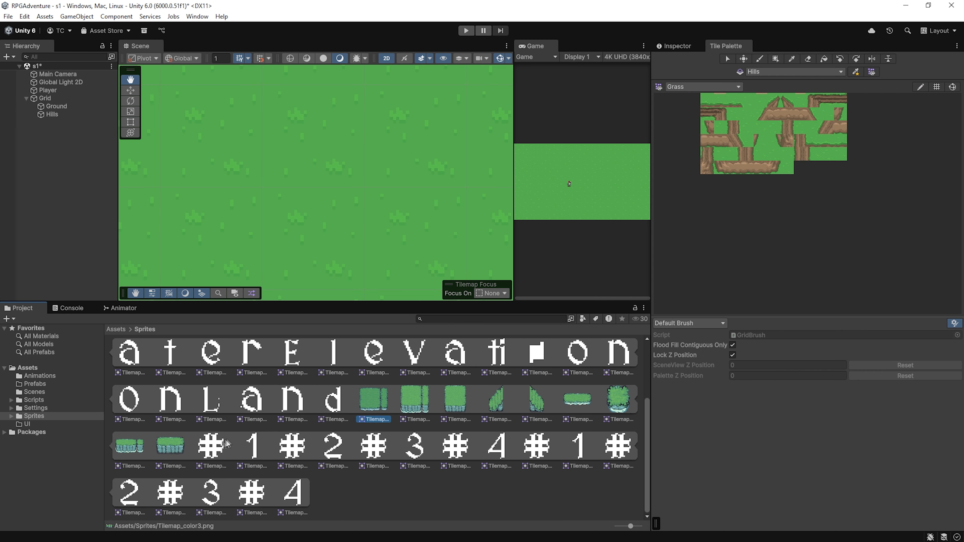
left_click(178, 446, "shift")
left_click_drag(386, 397, 745, 250)
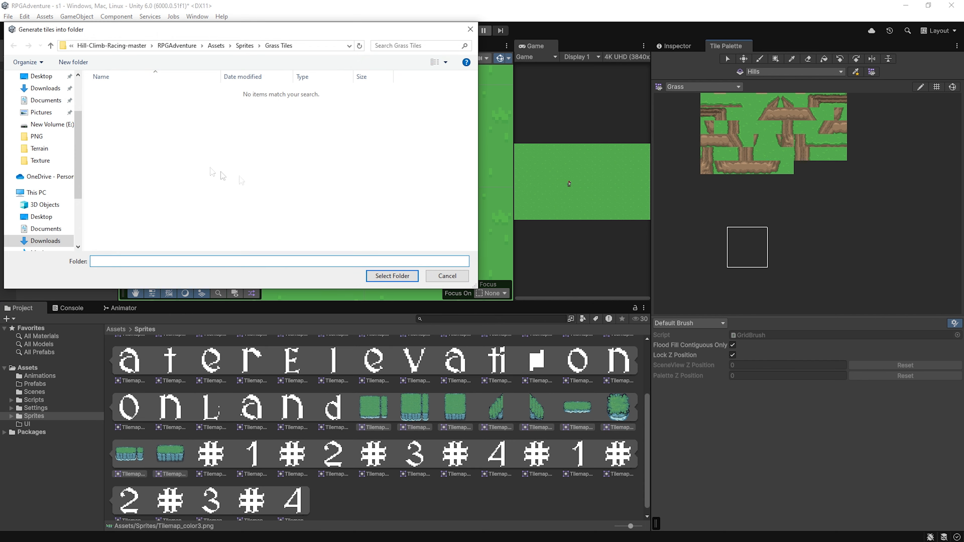
- Create a folder named Hills inside Sprites and save the generated tiles in it
left_click(244, 45)
right_click(144, 136)
mouse_move(167, 250)
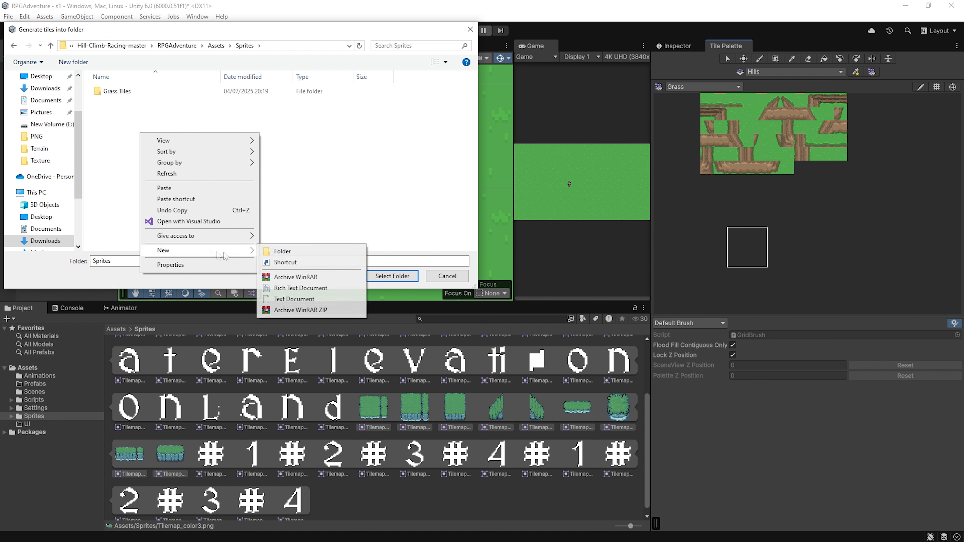
left_click(274, 247)
type("Hills")
key("Return")
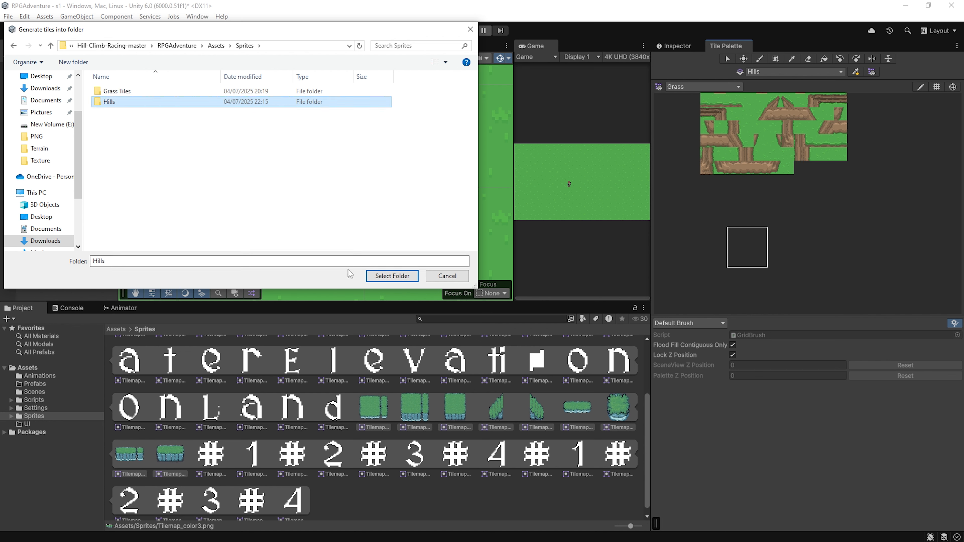
left_click(382, 277)
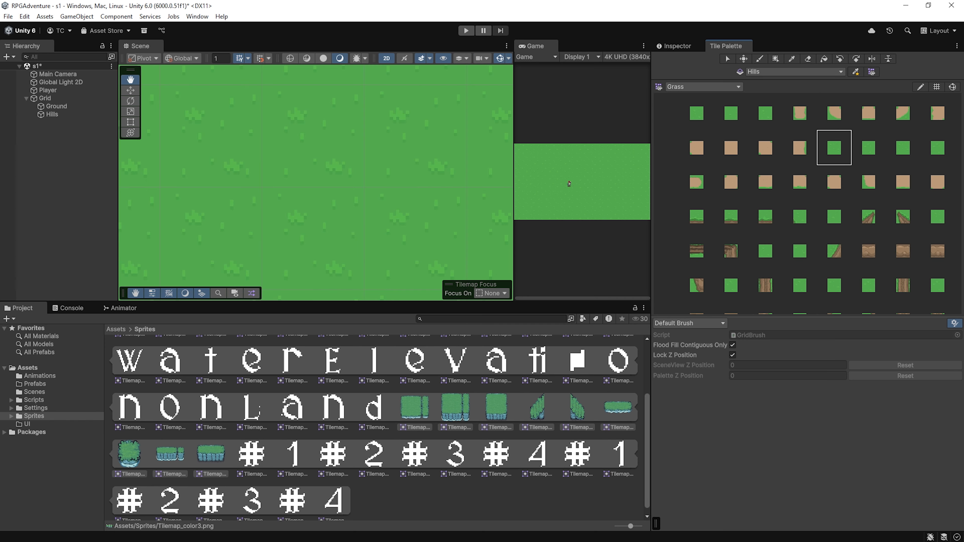
- Paint one tall and one short elevated land block on the Hills tilemap, in the upper half of the grass field
scroll(788, 215, "down", 8)
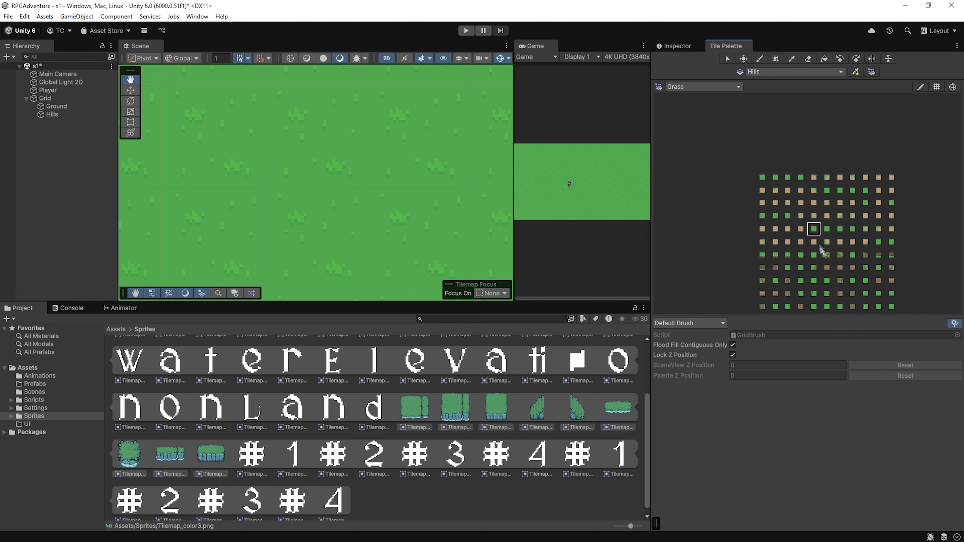
middle_click_drag(798, 236, 809, 162)
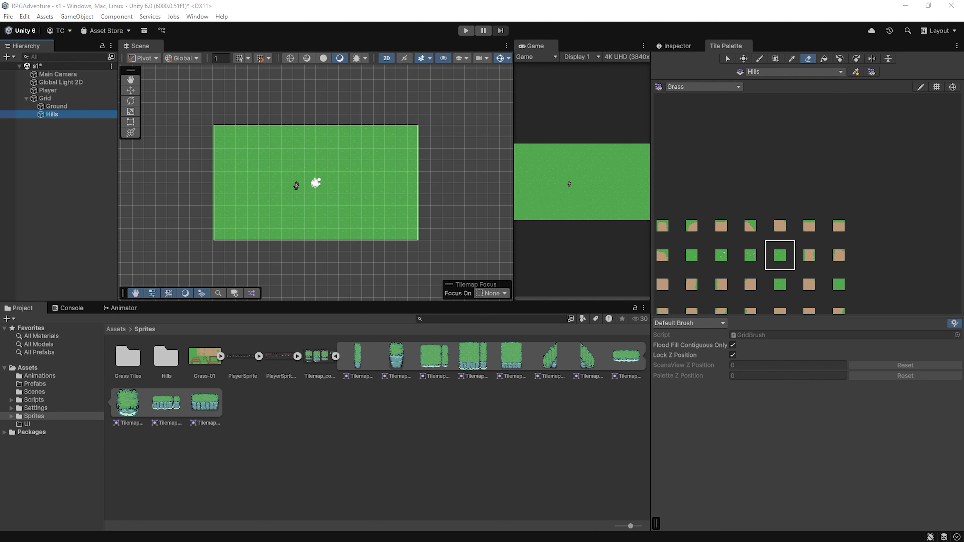
middle_click_drag(892, 224, 696, 96)
middle_click_drag(859, 267, 780, 235)
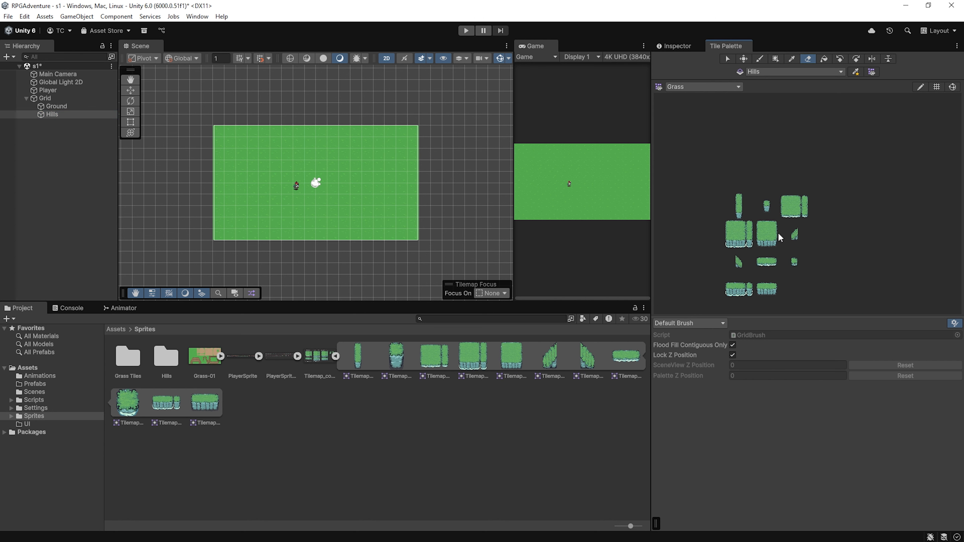
scroll(800, 251, "up", 2)
left_click(760, 223)
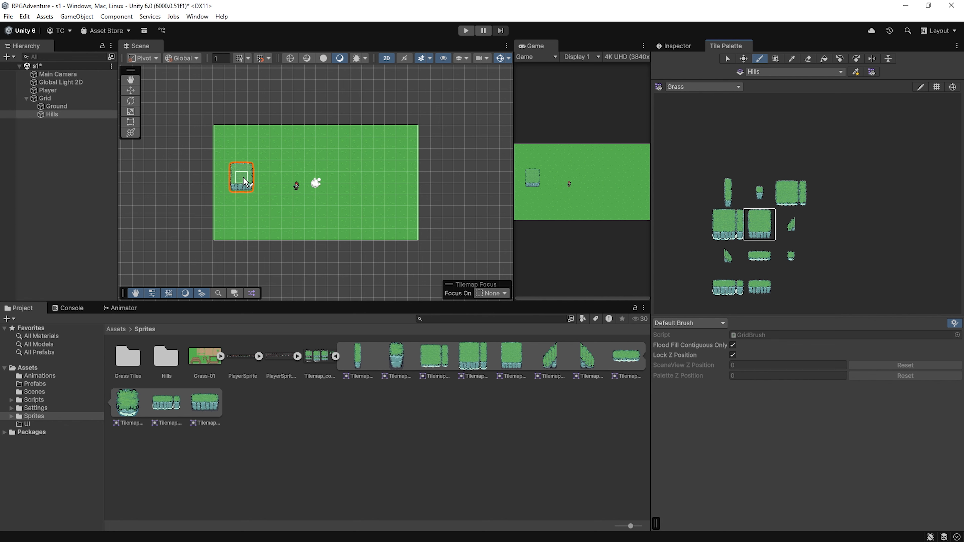
left_click(761, 288)
left_click(333, 167)
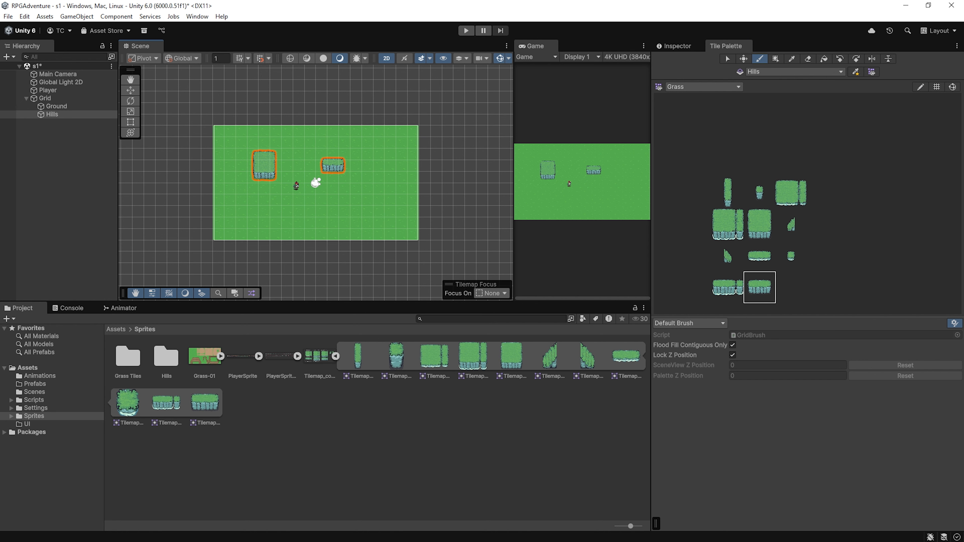
- Play-test the scene by walking the player in all four directions around the two hills
left_click(468, 32)
key("w")
key("a")
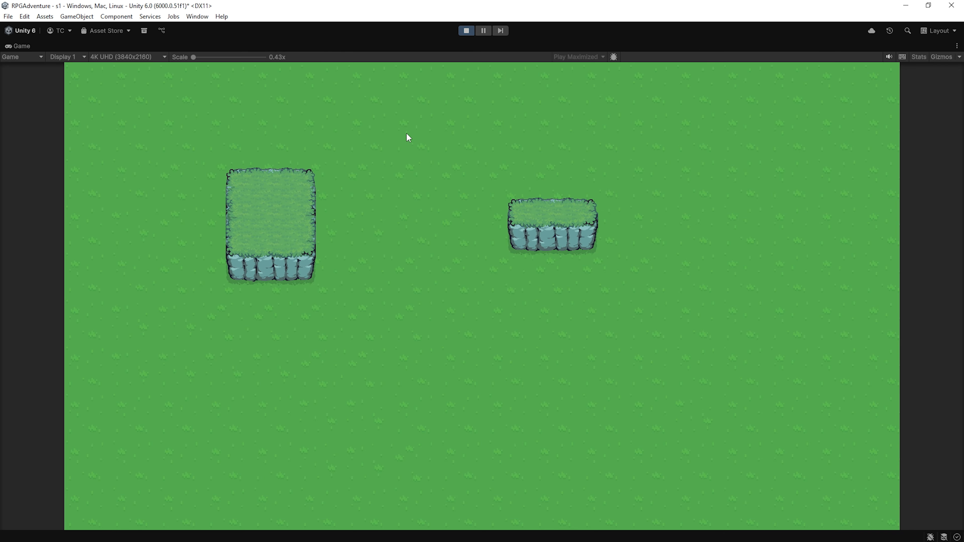
key("d")
key("w")
key("s")
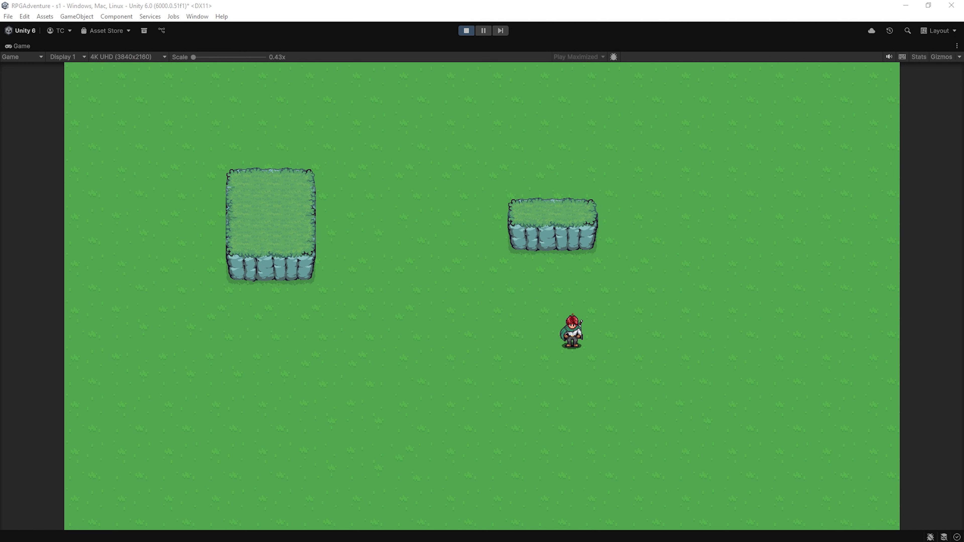
- Walk the player onto and around the short hill to check whether it blocks movement, and end the play test
left_click(512, 300)
key("w")
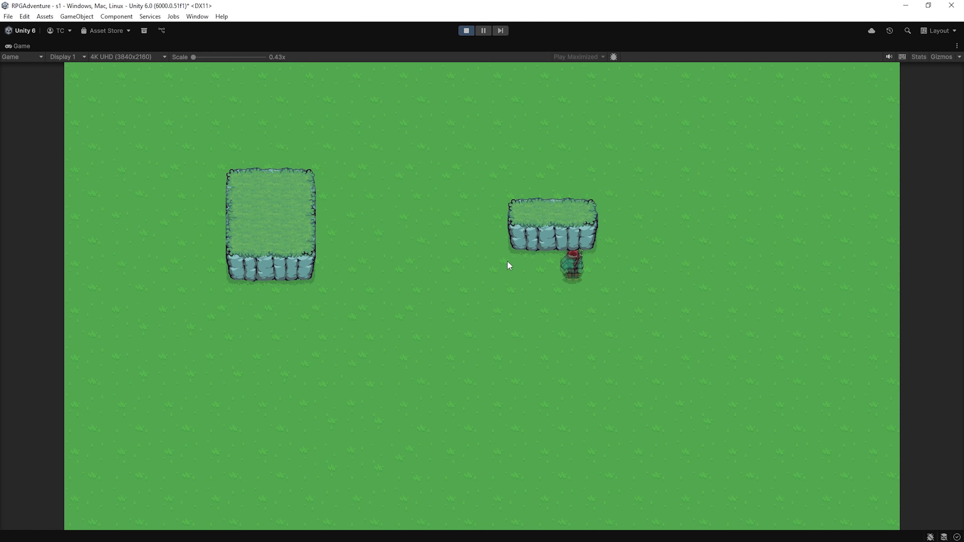
key("s")
key("a")
key("w")
key("d")
key("s")
key("a")
left_click(466, 31)
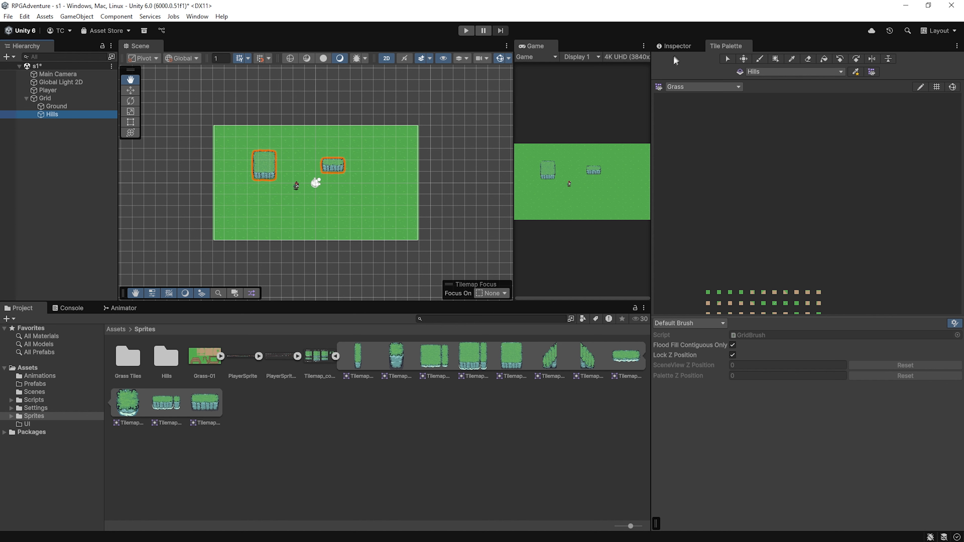
- Add a Tilemap Collider 2D component to the Hills tilemap and inspect its outlines on the tall hill
left_click(678, 46)
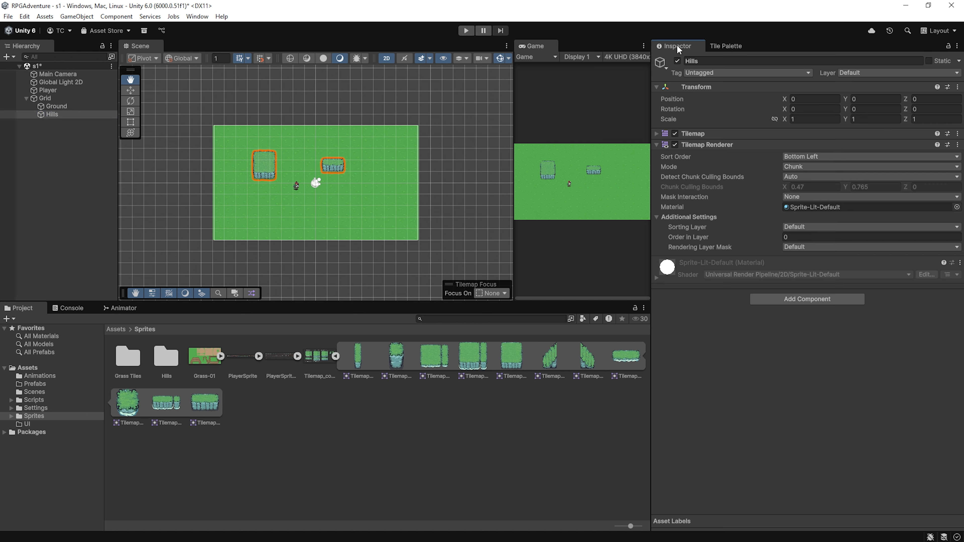
left_click(809, 300)
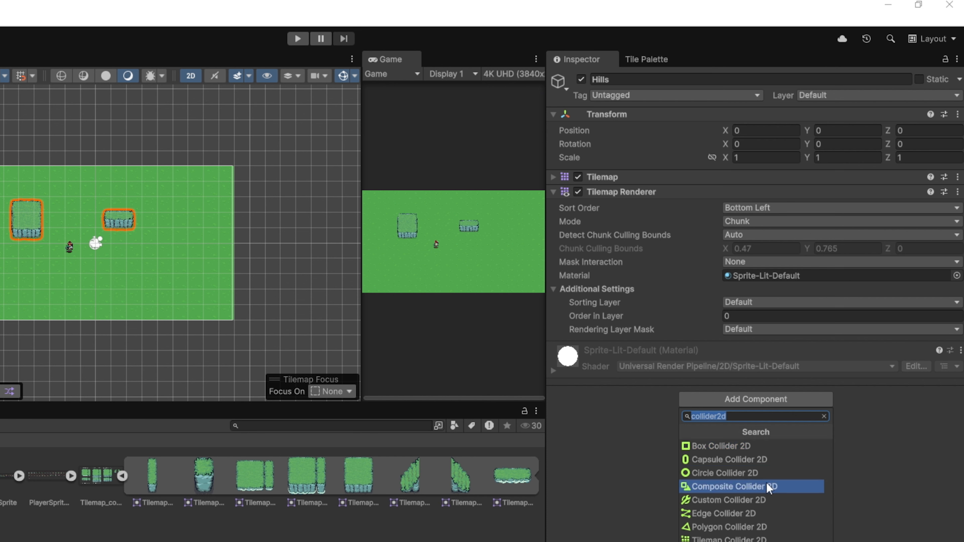
left_click(747, 539)
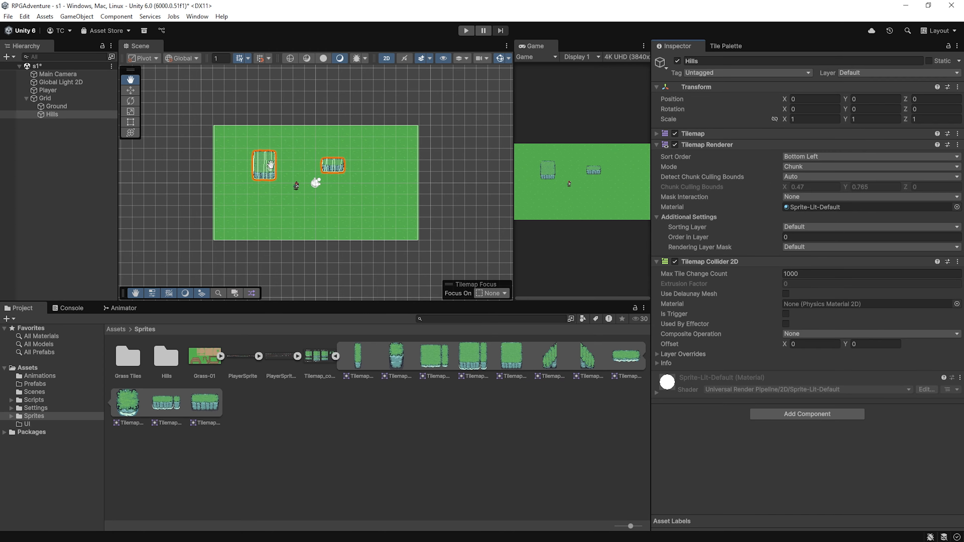
scroll(271, 165, "up", 8)
scroll(286, 170, "up", 6)
left_click_drag(269, 234, 298, 252)
scroll(251, 234, "up", 2)
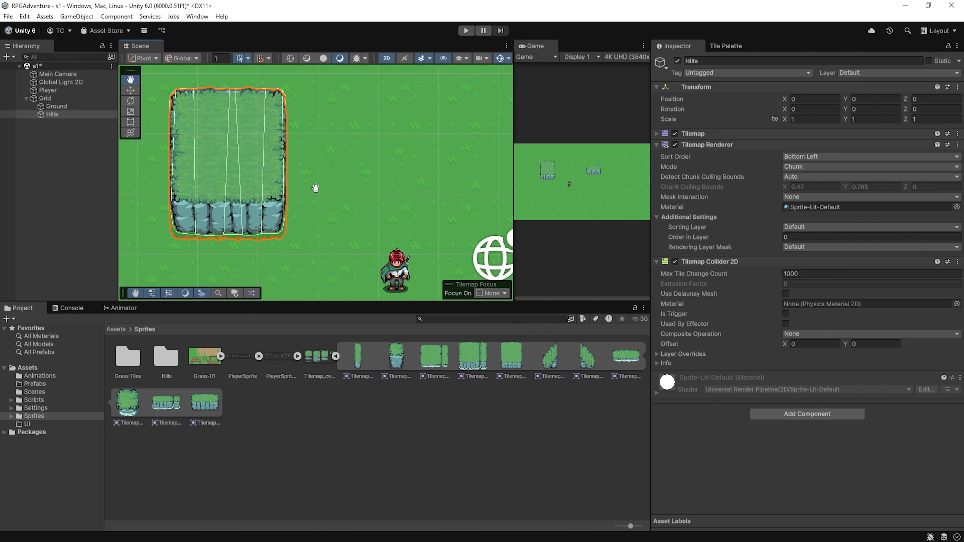
left_click_drag(386, 208, 412, 207)
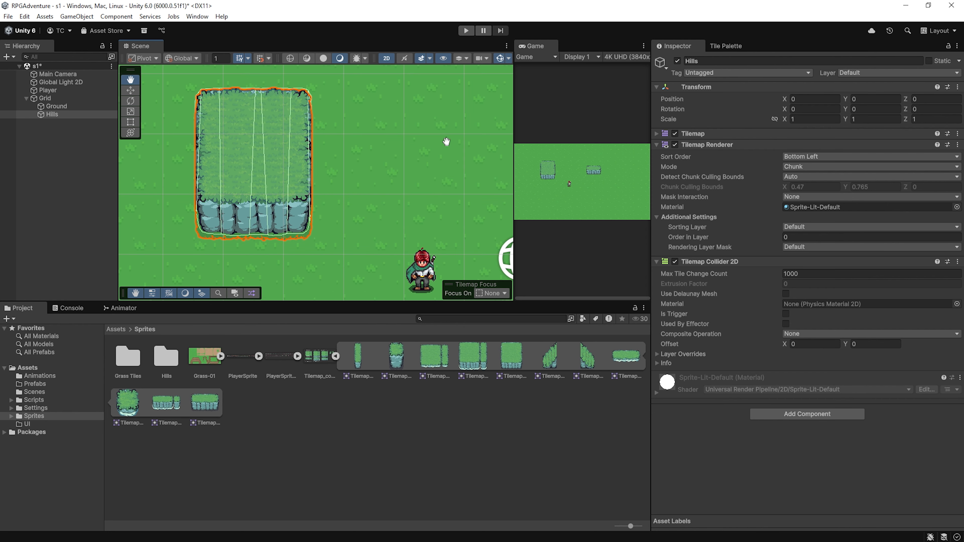
- Play-test the hill collisions by walking the player against several sides of both hills, and stop the game
left_click(466, 31)
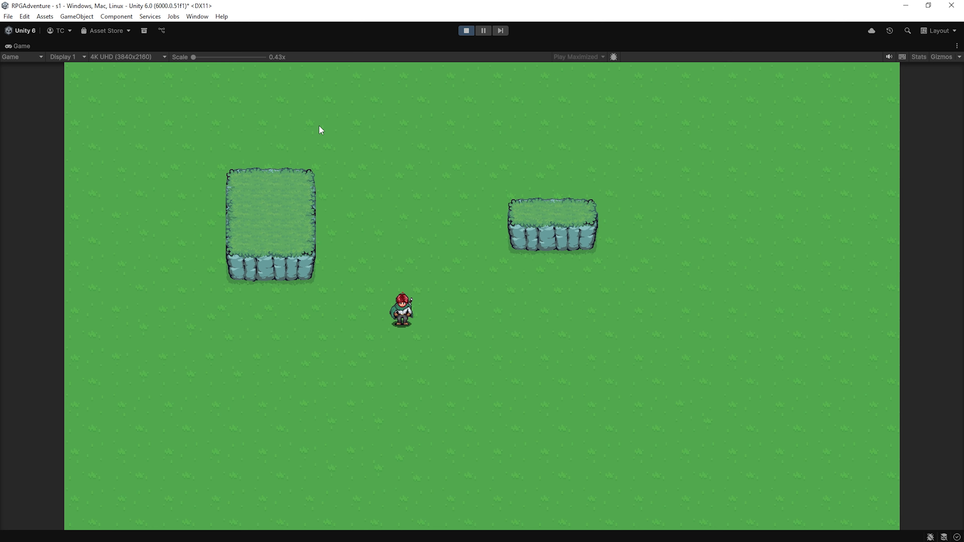
key("w")
key("a")
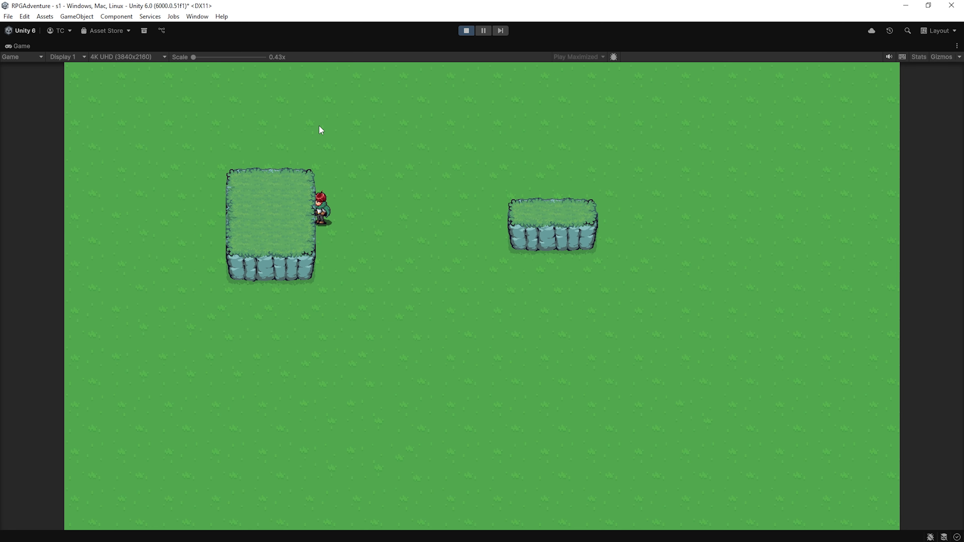
key("d")
key("w")
key("d")
key("s")
key("a")
key("w")
key("d")
key("w")
key("a")
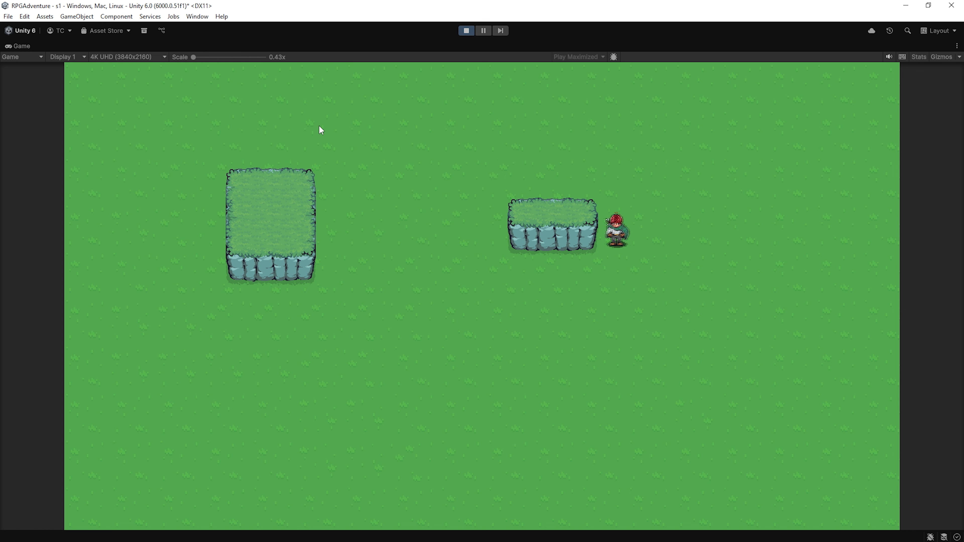
key("s")
key("a")
key("a")
key("w")
key("a")
key("w")
key("a")
key("s")
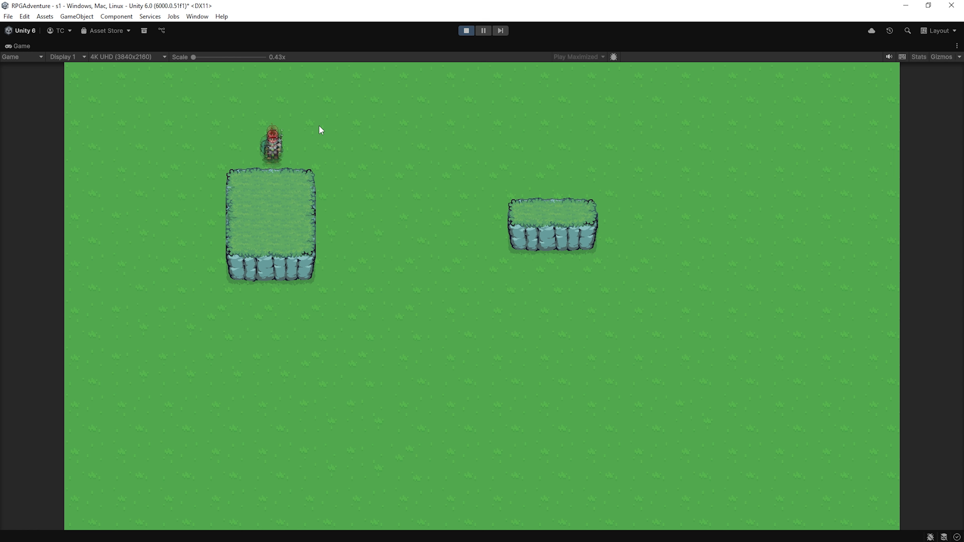
key("a")
key("s")
key("d")
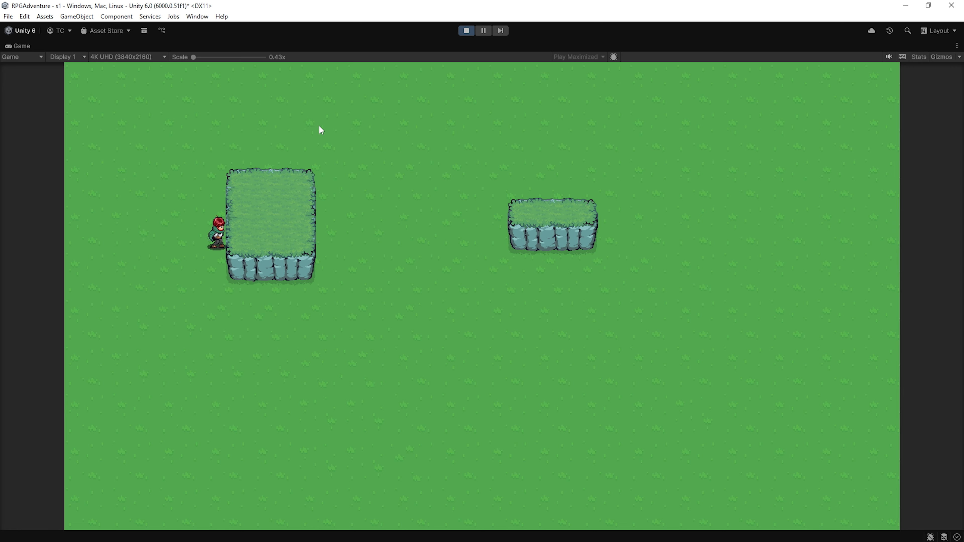
key("ctrl+p")
- Create a rectangular tilemap named Decoration under the Grid object
left_click(44, 98)
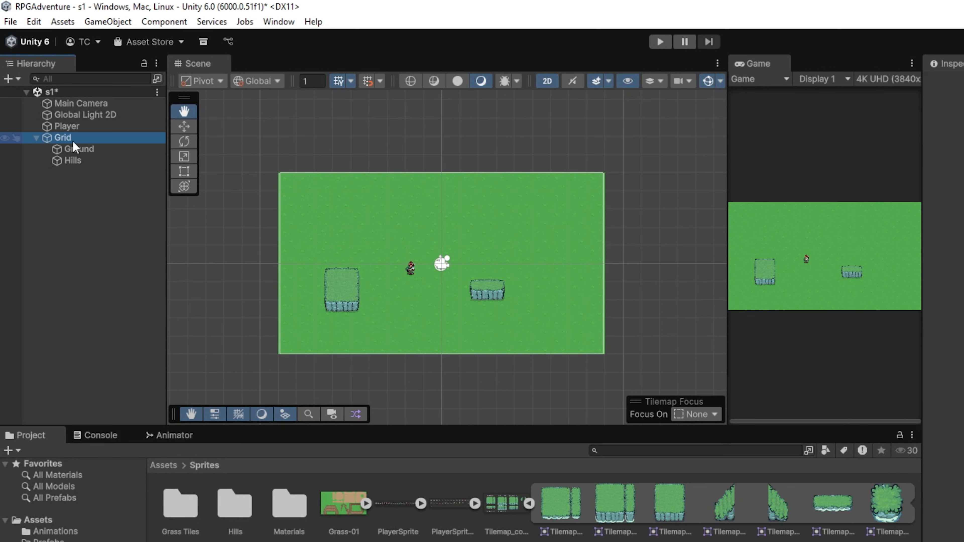
right_click(44, 99)
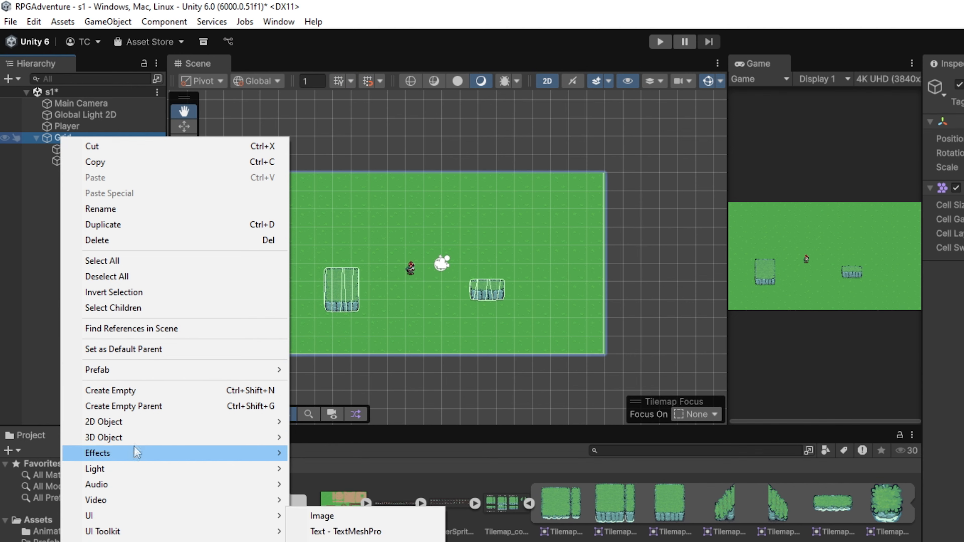
mouse_move(147, 425)
mouse_move(326, 422)
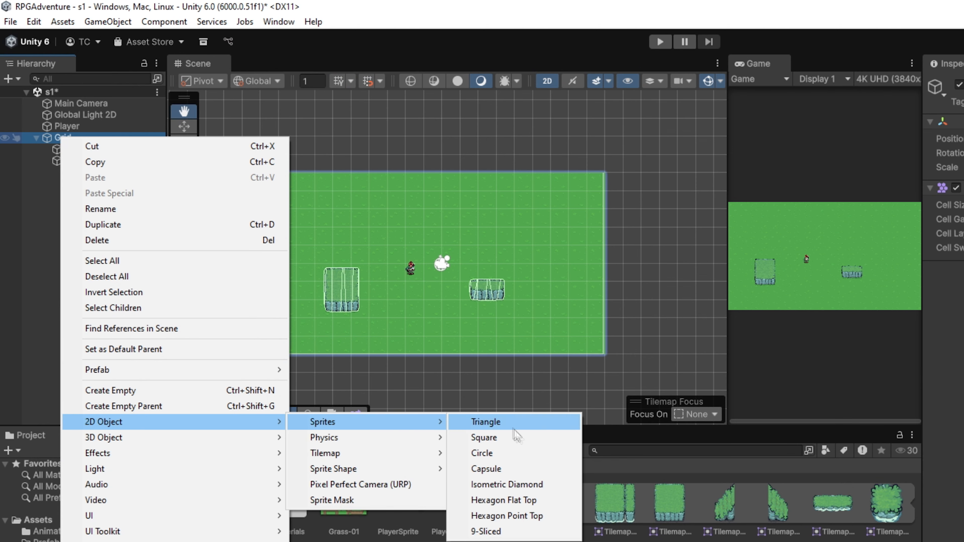
mouse_move(342, 453)
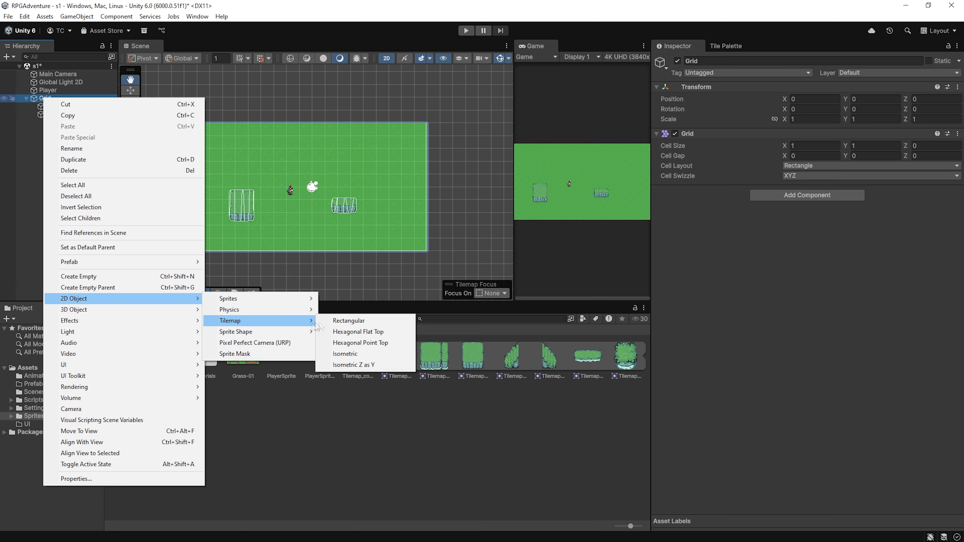
left_click(353, 321)
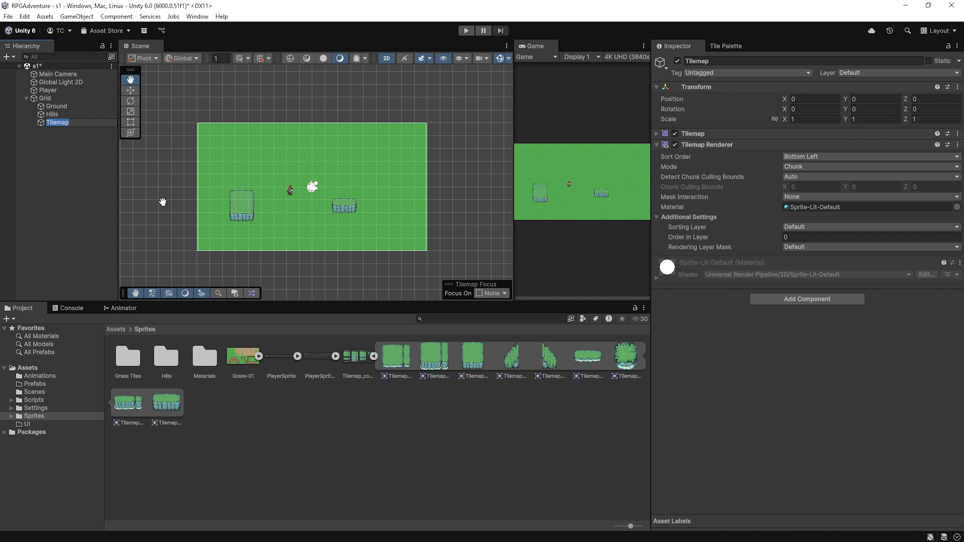
type("Decoration")
key("Return")
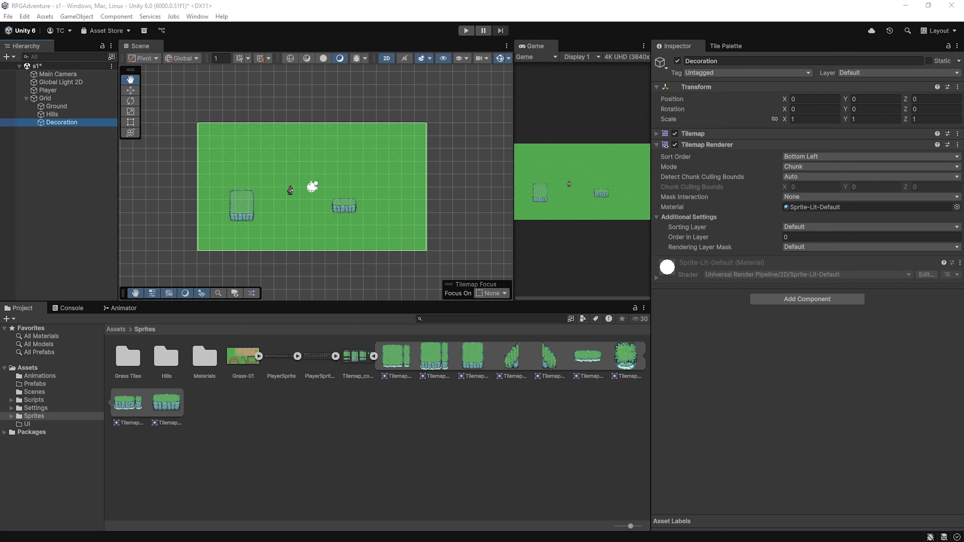
- Import Rock1.png to Rock4.png and Tree1.png from the Rpg folder in File Explorer into the project's Sprites folder
key("alt+Tab")
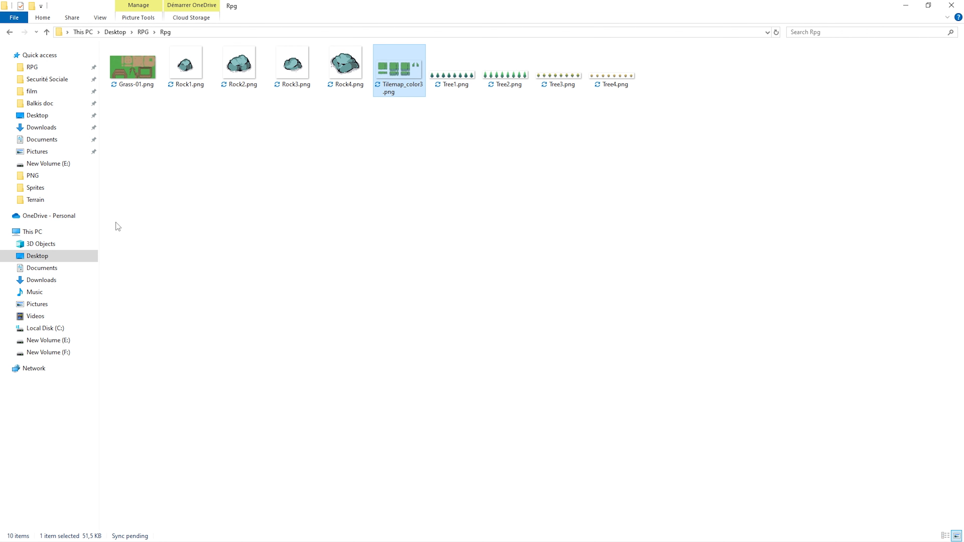
left_click(208, 74)
left_click(343, 72, "shift")
left_click(455, 80, "ctrl")
left_click_drag(454, 69, 277, 417)
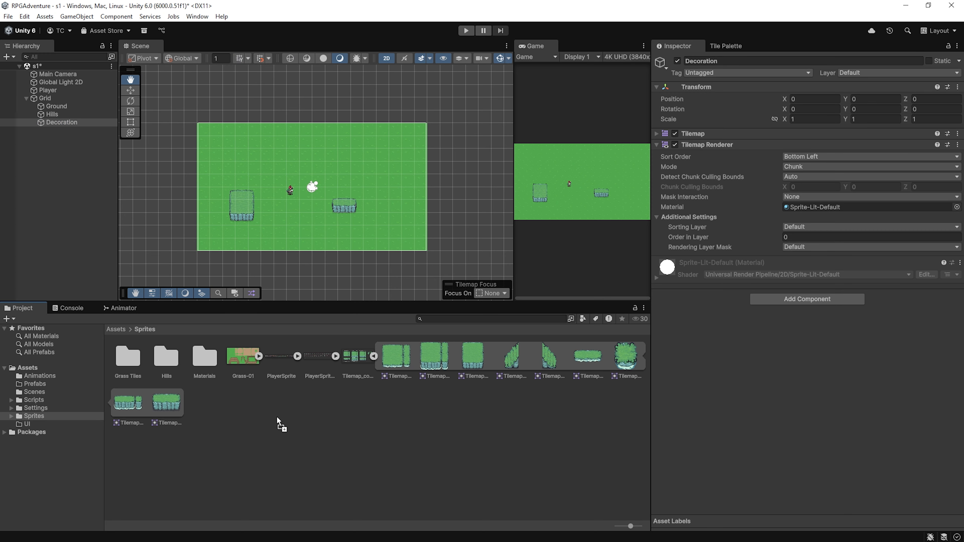
left_click_drag(276, 417, 276, 417)
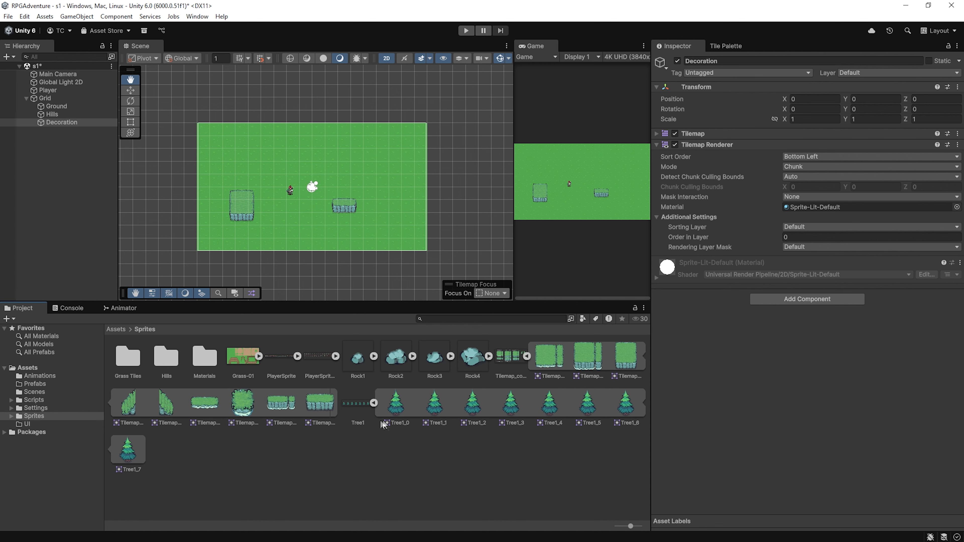
- Make Decoration the active tilemap and add the sprites Tree1_0 to Tree1_7 to an empty area of the Grass palette
left_click(398, 419)
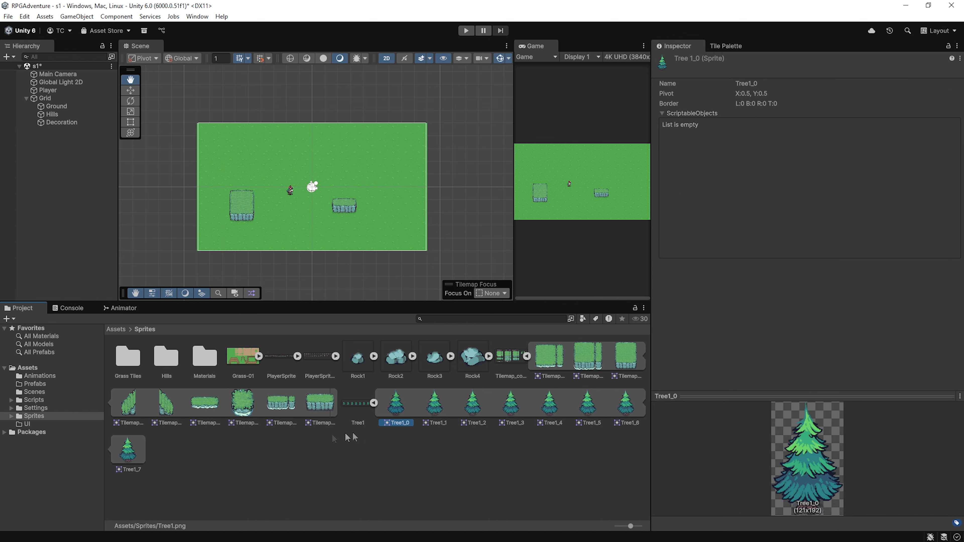
left_click(129, 451, "shift")
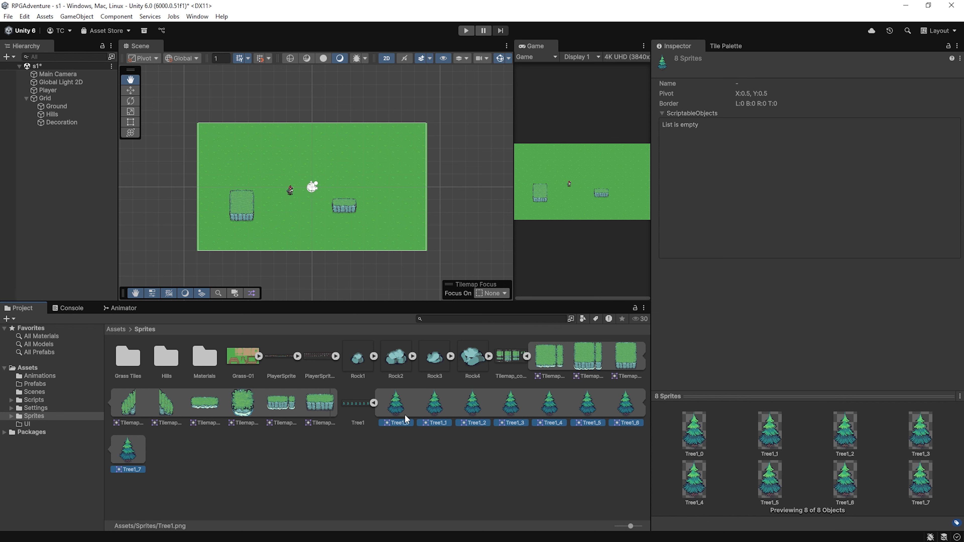
left_click(60, 123)
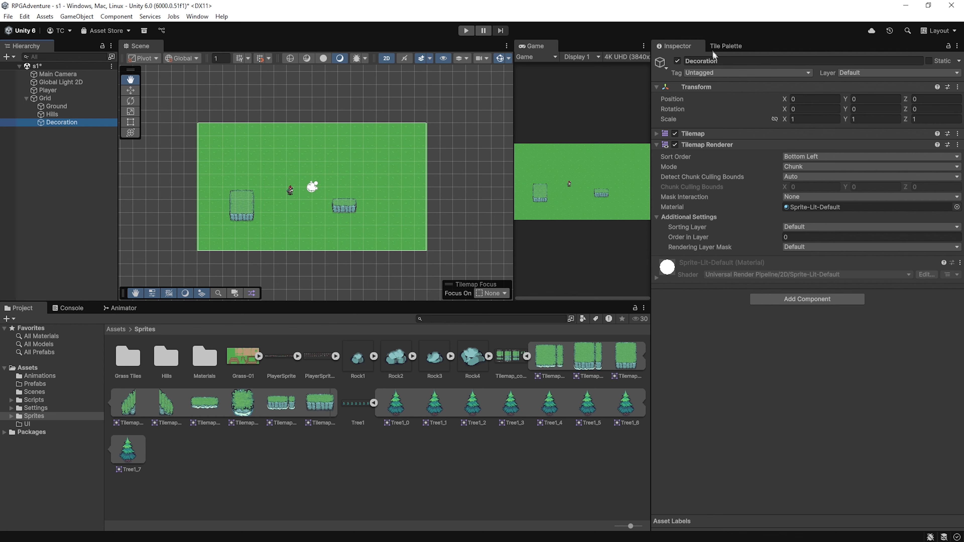
left_click(723, 46)
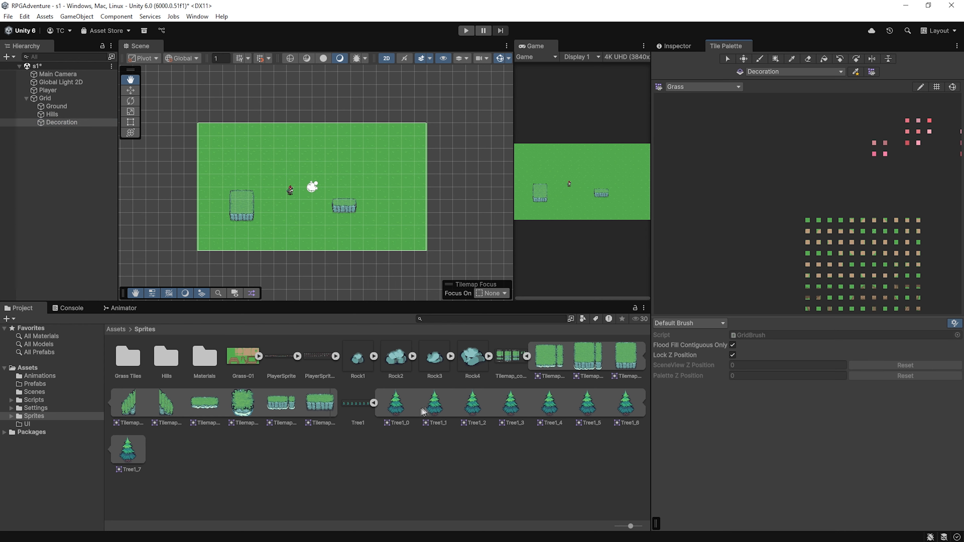
left_click(395, 402)
left_click_drag(395, 402, 689, 277)
- Create a folder named Decoration inside Sprites and save the generated tree tiles in it
right_click(167, 133)
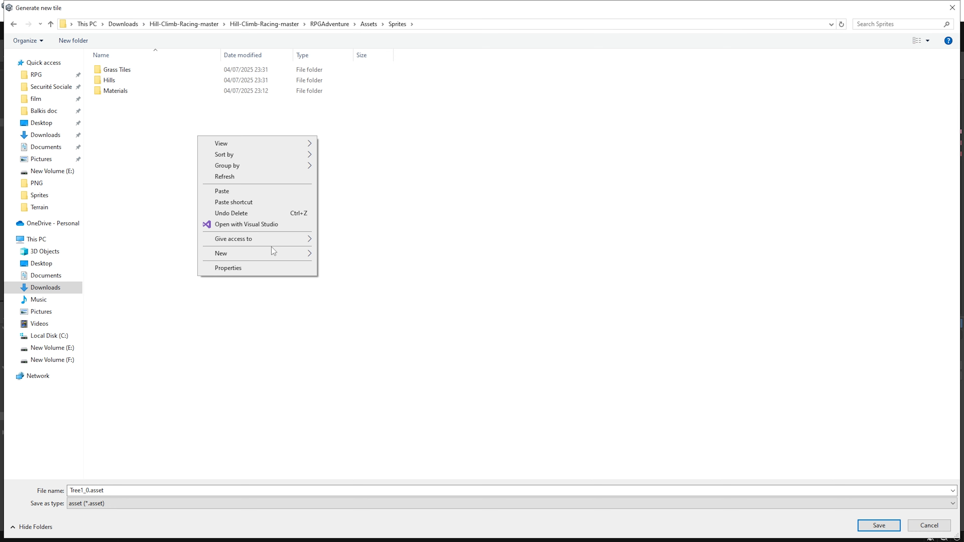
mouse_move(271, 251)
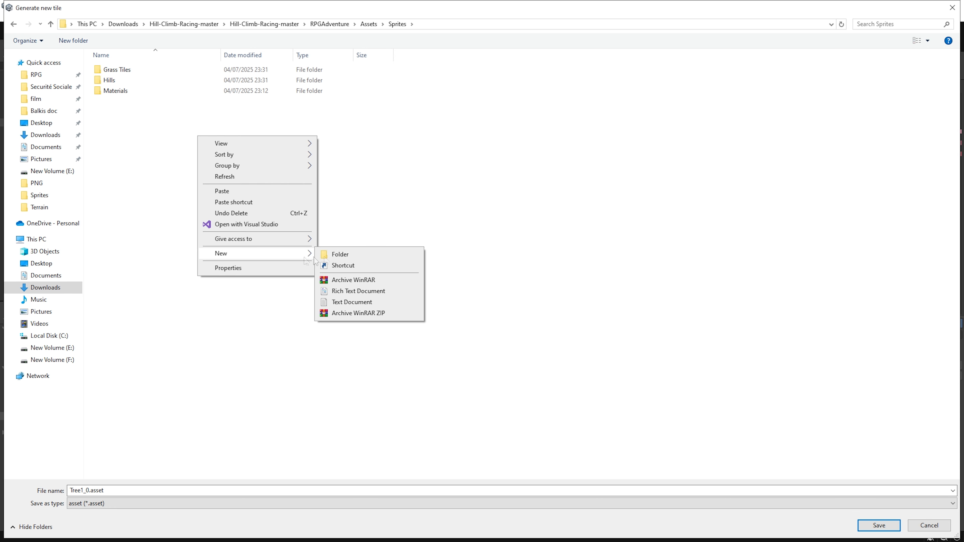
left_click(342, 254)
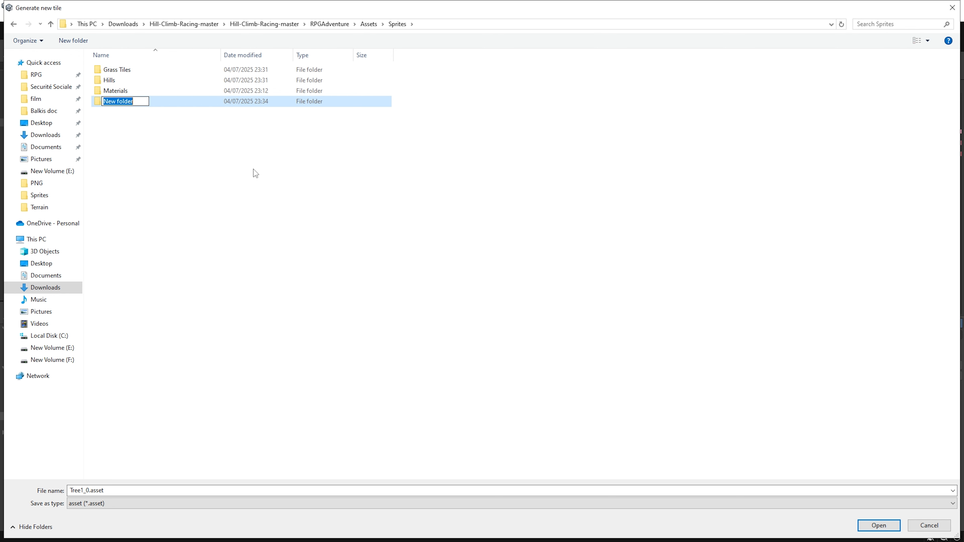
type("Decoration")
key("Return")
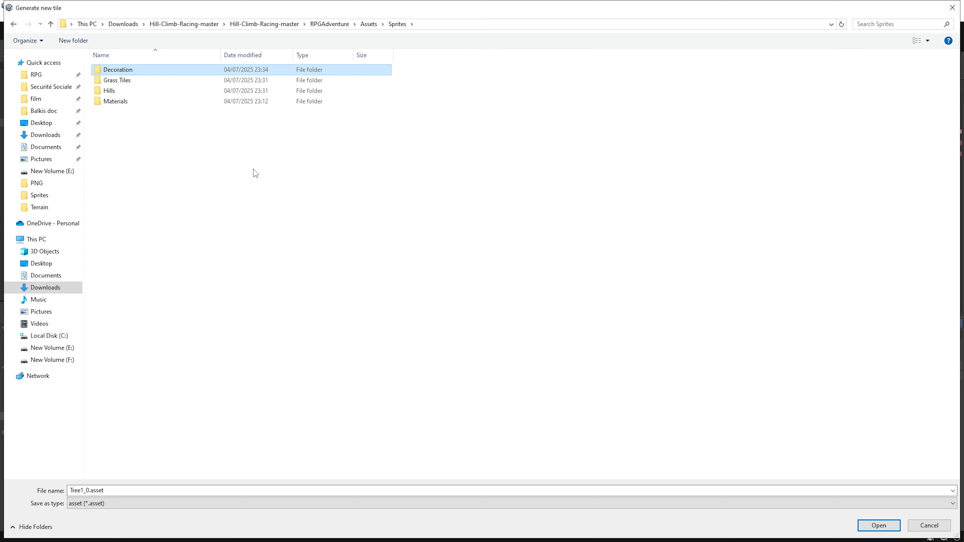
left_click(879, 528)
left_click(922, 527)
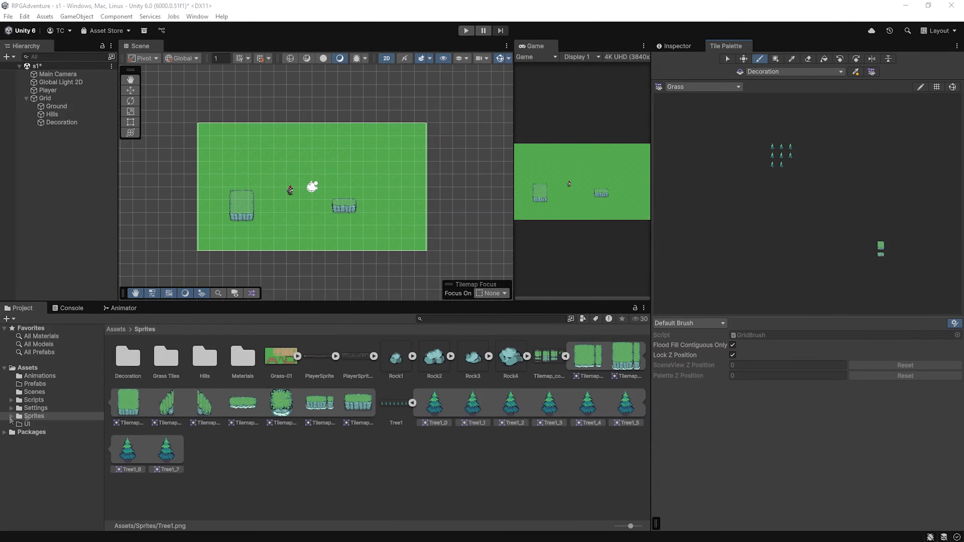
- Add Rock1 to Rock4 to the Grass palette beside the trees, saving their tiles in the Decoration folder
left_click(396, 358)
left_click(517, 367, "shift")
left_click_drag(502, 371, 822, 152)
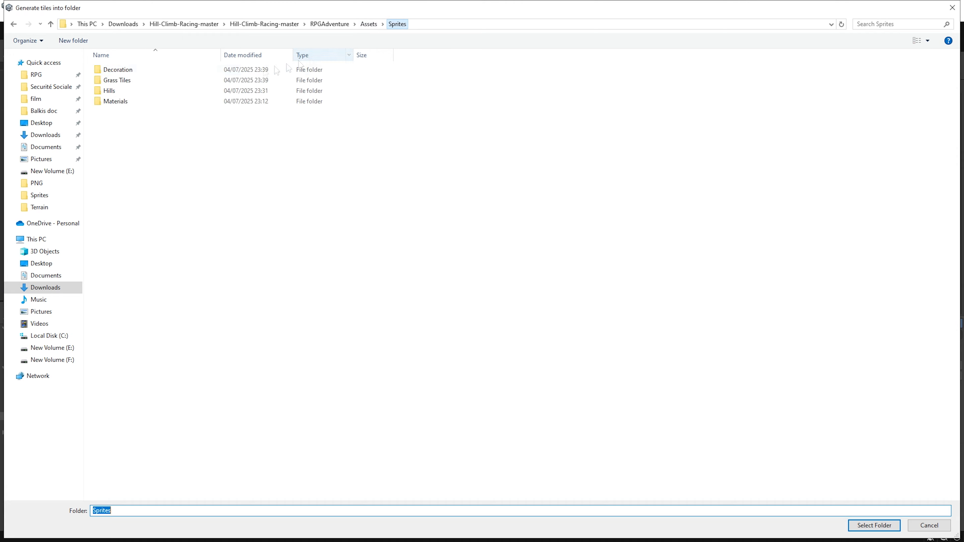
double_click(157, 71)
left_click(874, 525)
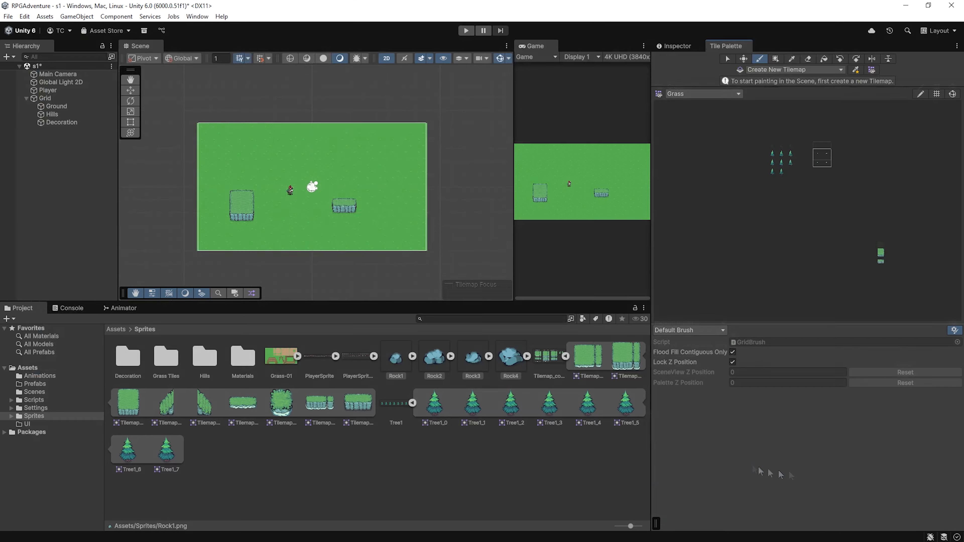
- Paint eight trees on the Decoration tilemap, spread across the upper part of the grass field
scroll(720, 217, "up", 4)
middle_click_drag(794, 150, 751, 280)
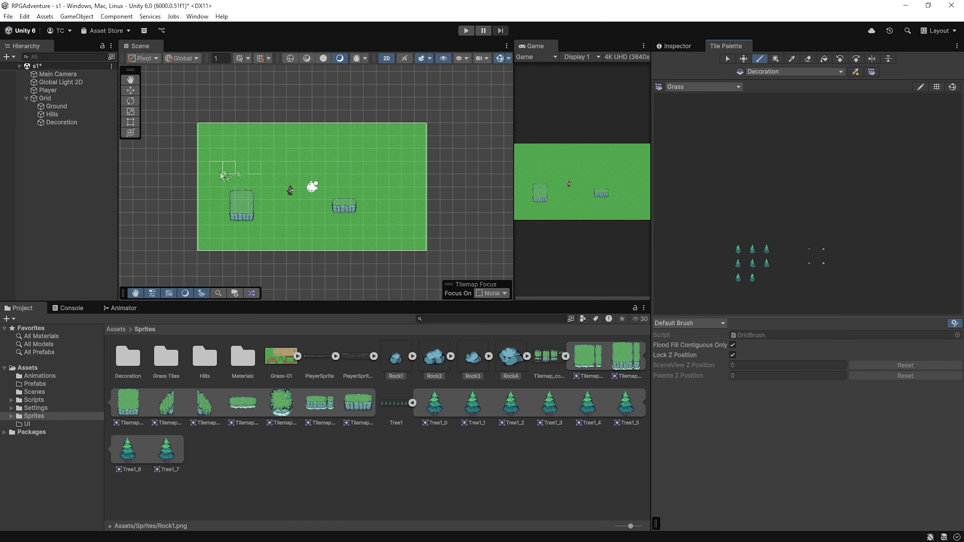
left_click(61, 122)
left_click(767, 250)
left_click(208, 141)
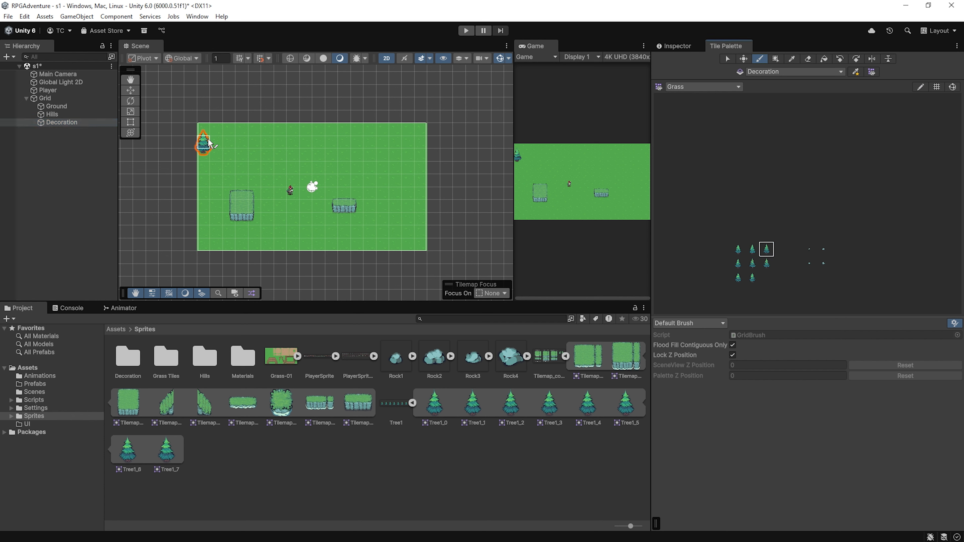
left_click(228, 156)
left_click(229, 130)
left_click(281, 129)
left_click(262, 135)
left_click(254, 144)
left_click(318, 131)
left_click(369, 156)
left_click(395, 130)
- Paint three larger rocks in the lower-left area of the field and three small rocks around the short hill and upper middle
left_click(823, 263)
left_click(204, 233)
left_click(228, 244)
left_click(280, 219)
left_click(318, 218)
left_click(809, 249)
left_click(360, 194)
left_click(381, 183)
left_click(323, 156)
- Set the Decoration tilemap's Order in Layer to 1
left_click(59, 122)
left_click(676, 46)
type("1")
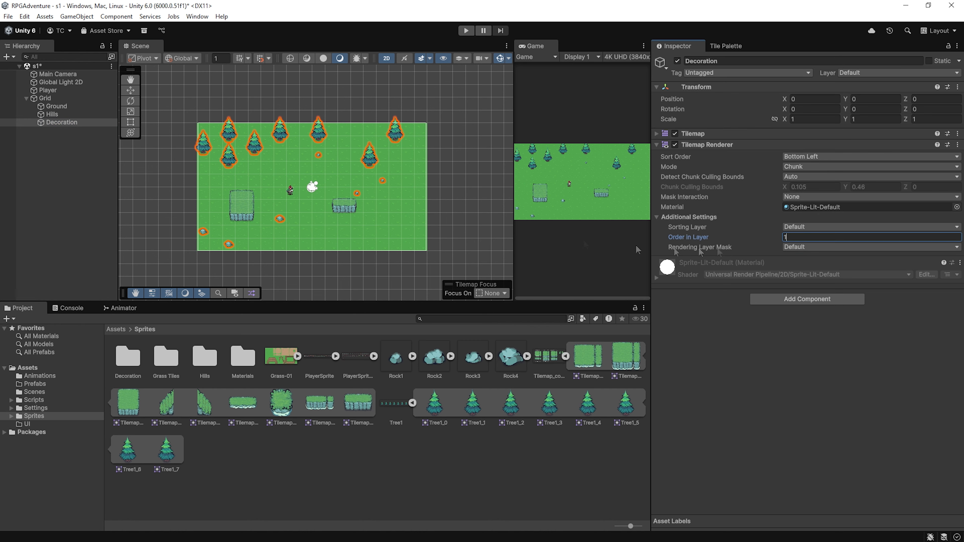
- Play-test the decorated scene by walking the player behind and between the trees and down to the tall hill
left_click(466, 31)
key("d")
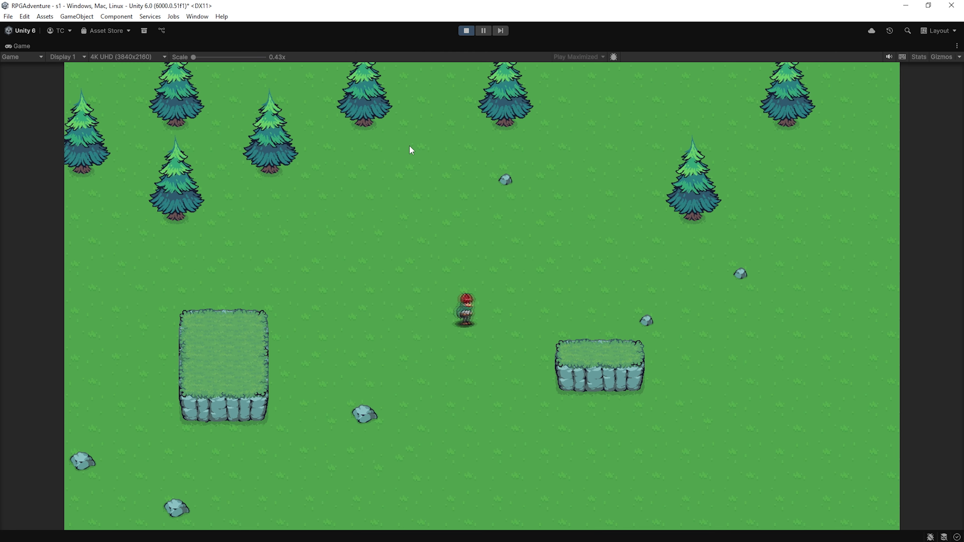
key("a")
key("w")
key("a")
key("w")
key("a")
key("s")
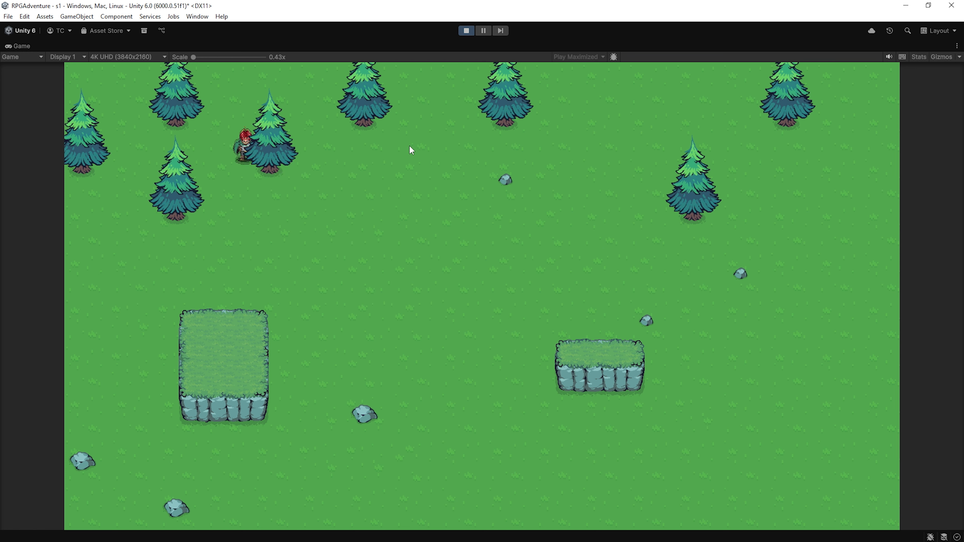
key("s")
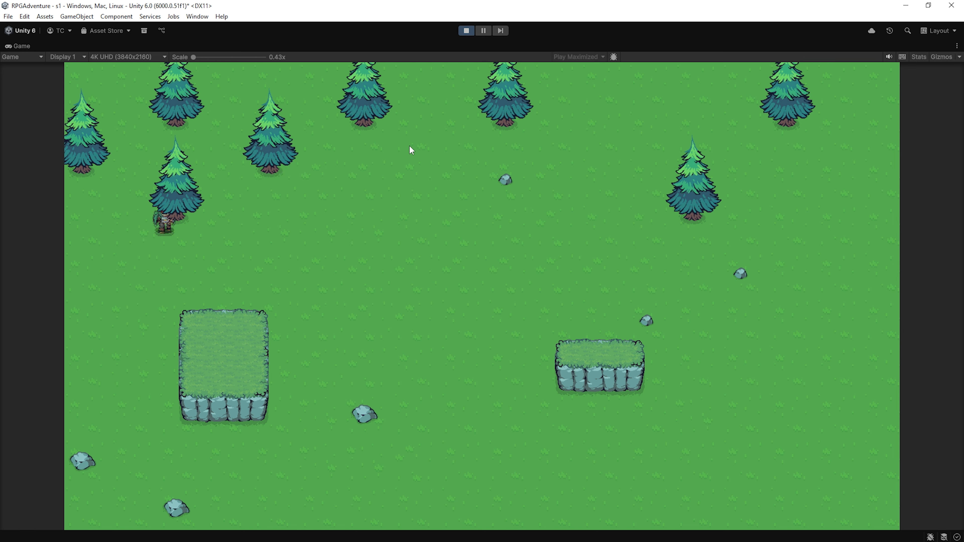
key("w")
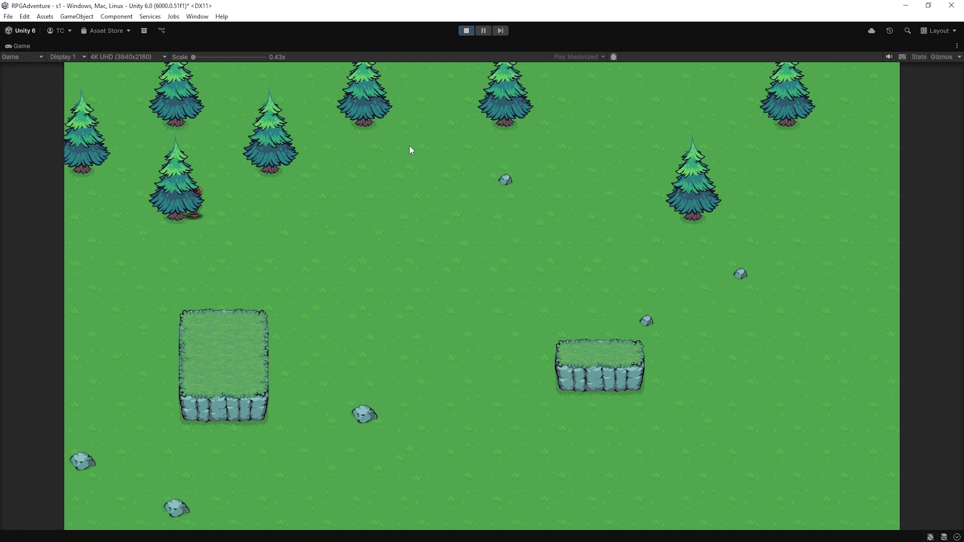
key("a")
key("w")
key("d")
key("s")
key("a")
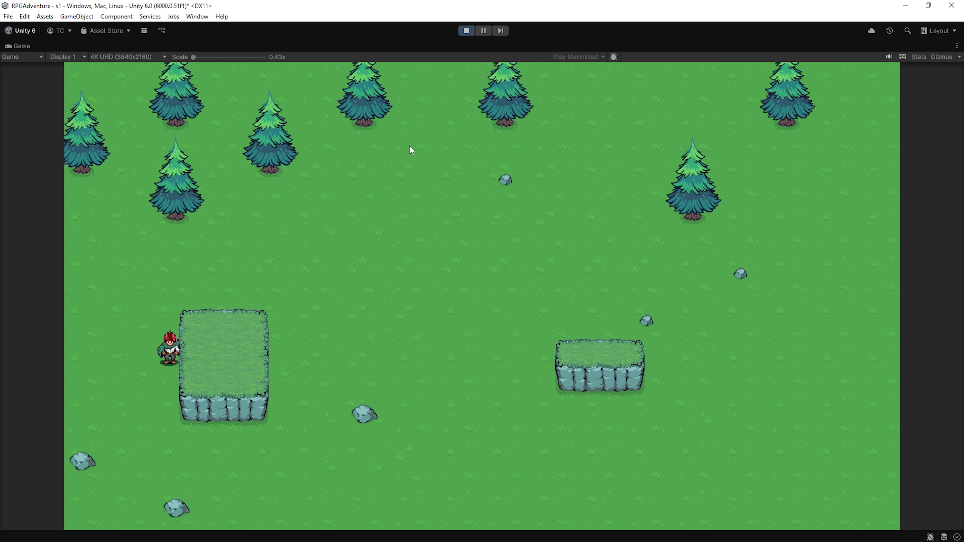